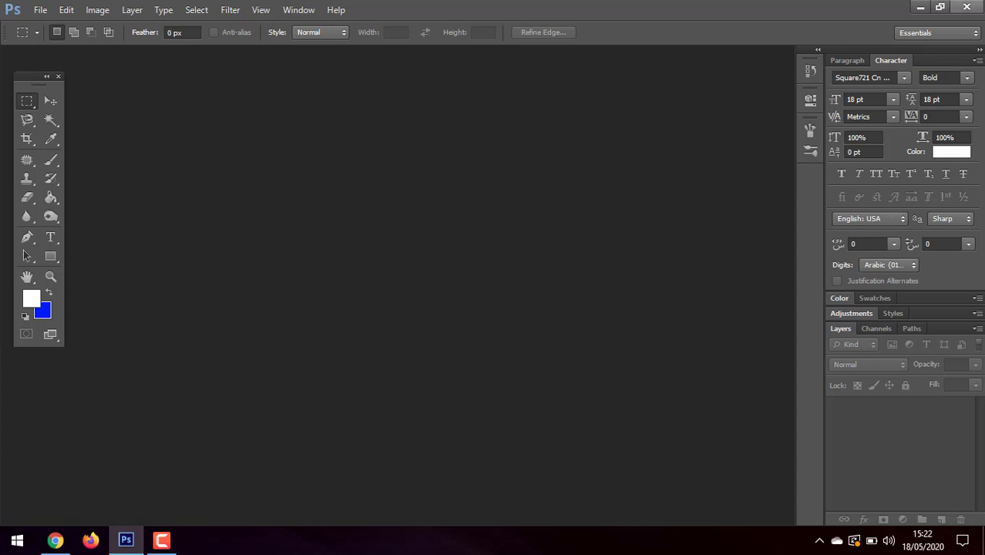
Step: Start a new document and name it "MENGHILANG WARNA BACKGROUND YANG TIDAK SENADA"
click(40, 10)
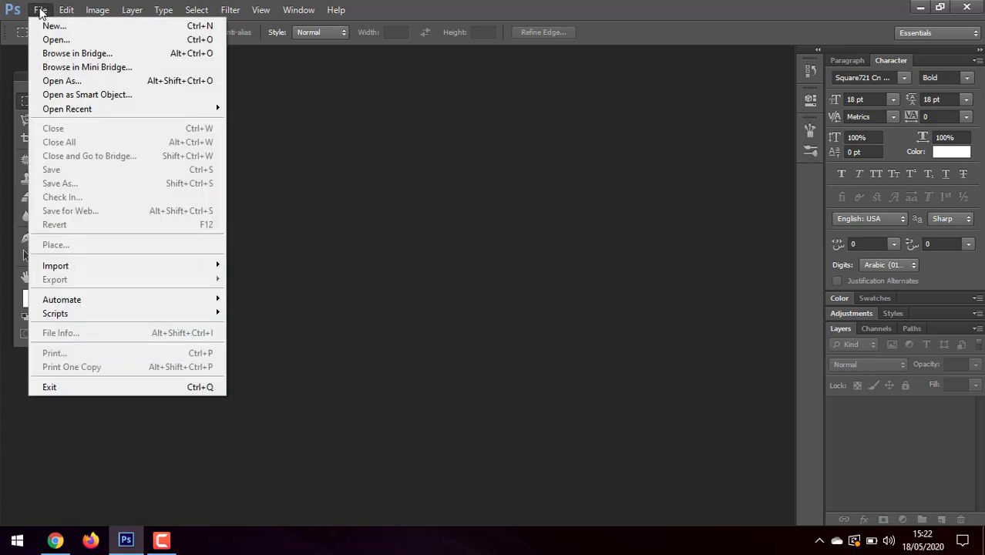
click(48, 26)
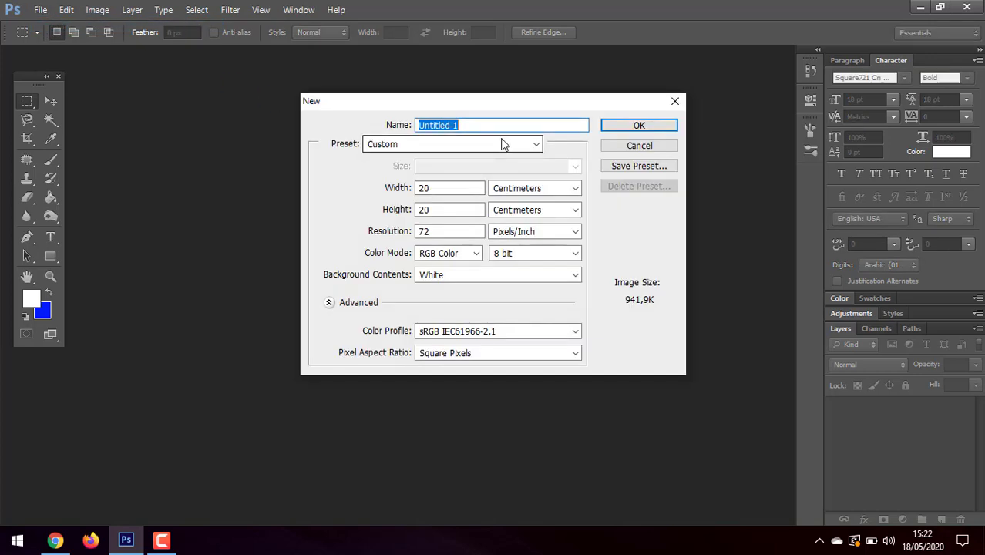
text(LATIHAN)
key(BackSpace)
key(BackSpace)
key(BackSpace)
key(BackSpace)
key(BackSpace)
key(BackSpace)
key(BackSpace)
text(MENGHILANG)
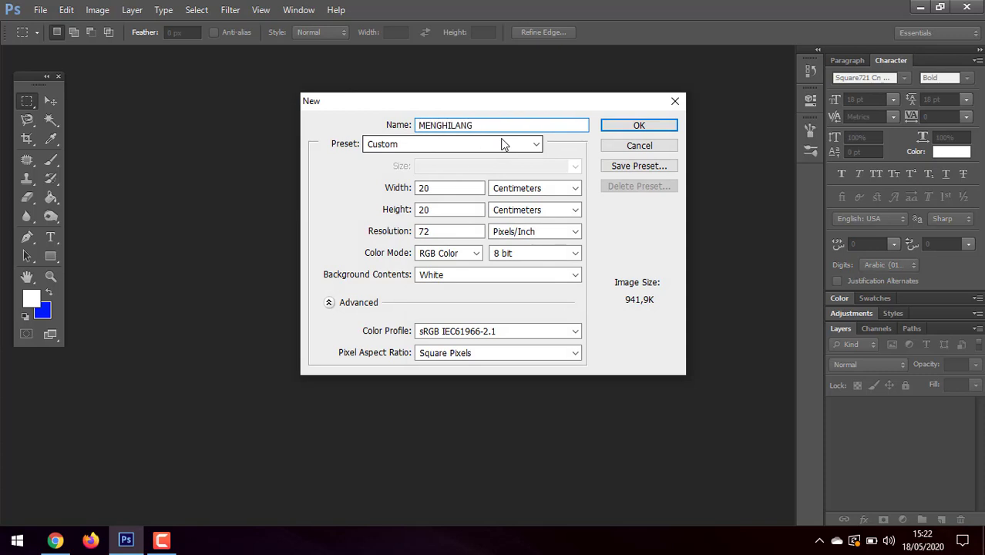
text( WARNA BACKGROUND)
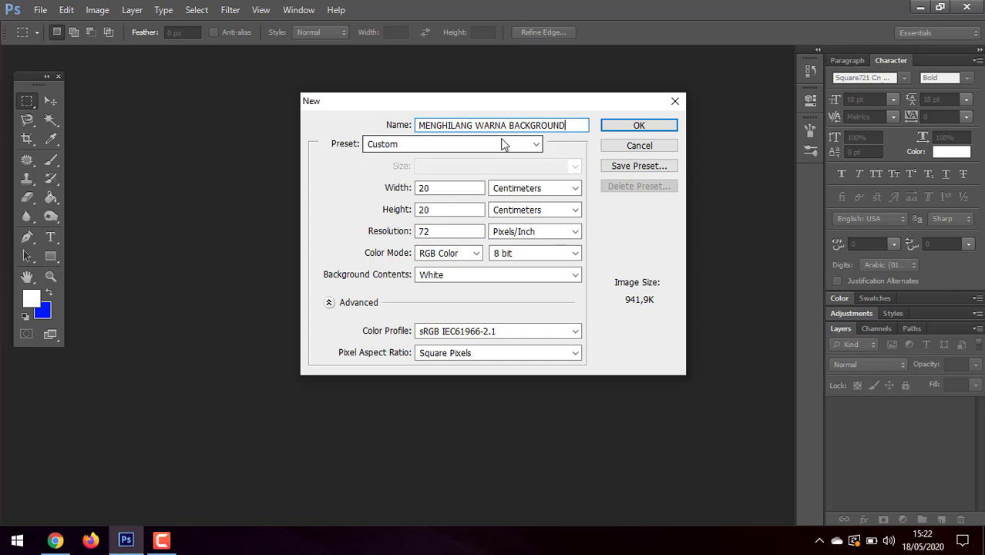
text( YANG BER)
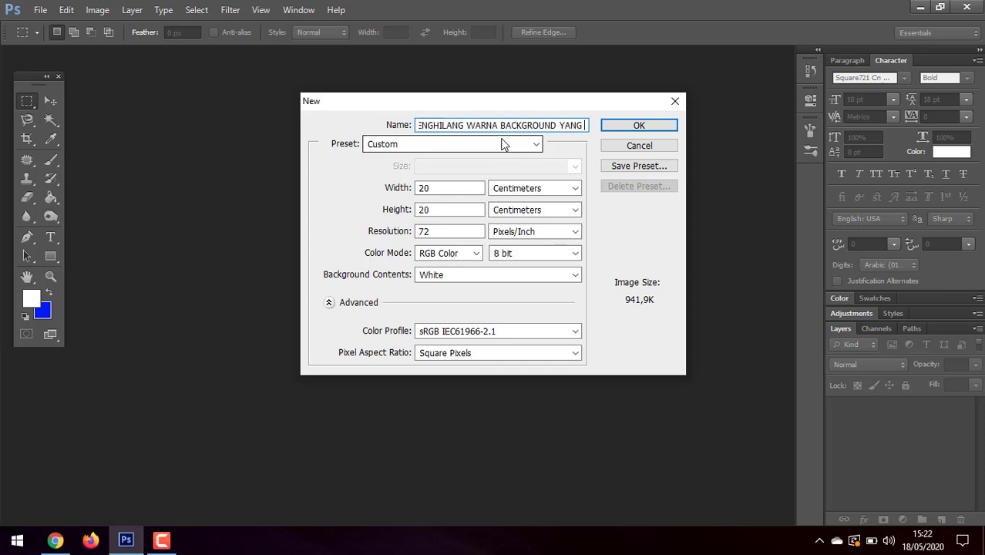
key(BackSpace)
key(BackSpace)
key(BackSpace)
text(TIDAK SENADA)
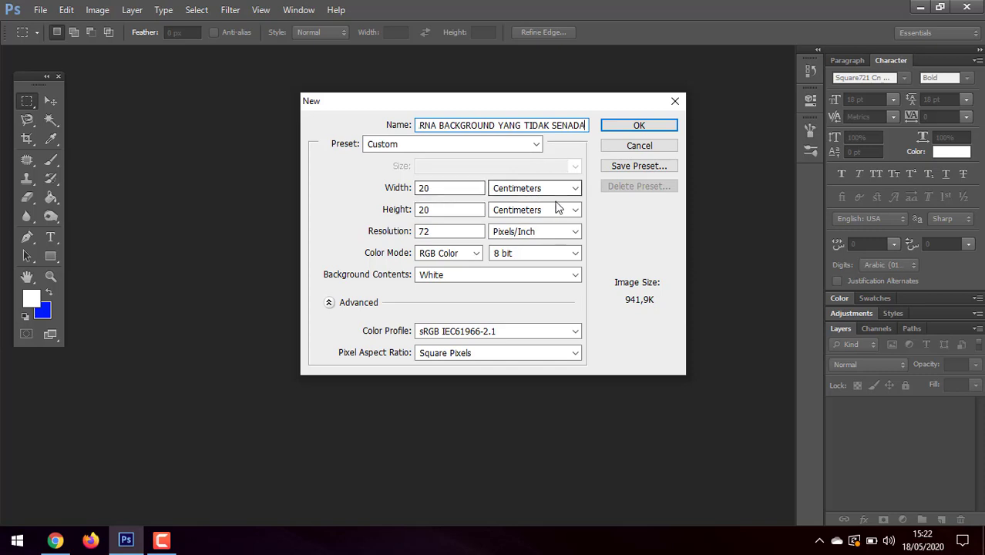
Step: Keep centimeters as the width unit and create the 20 x 20 cm document
click(576, 188)
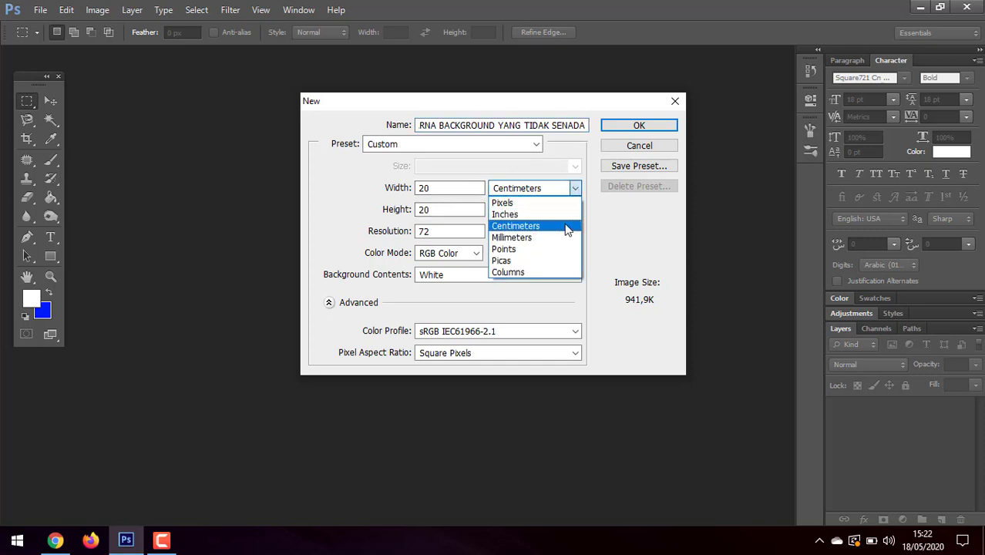
click(565, 226)
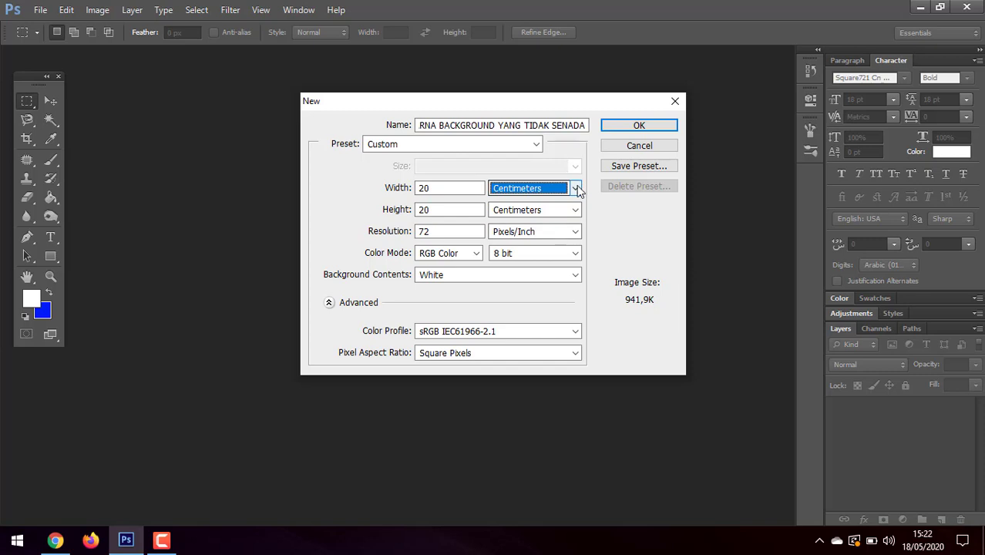
click(577, 188)
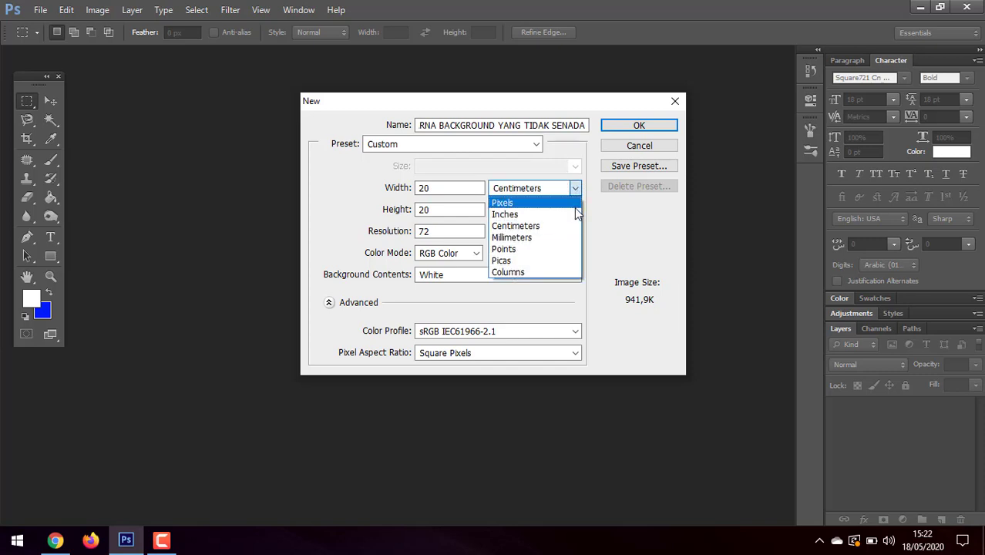
click(594, 205)
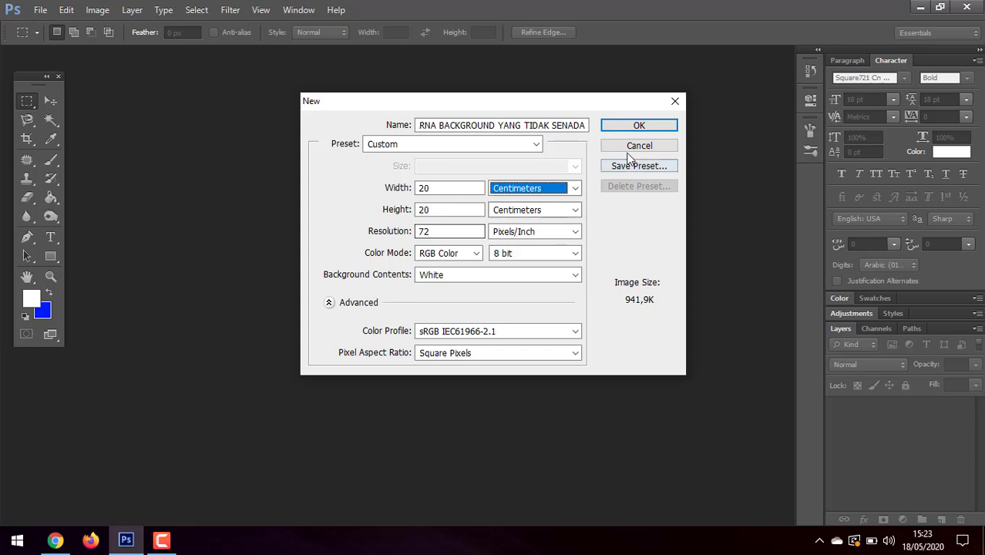
click(639, 127)
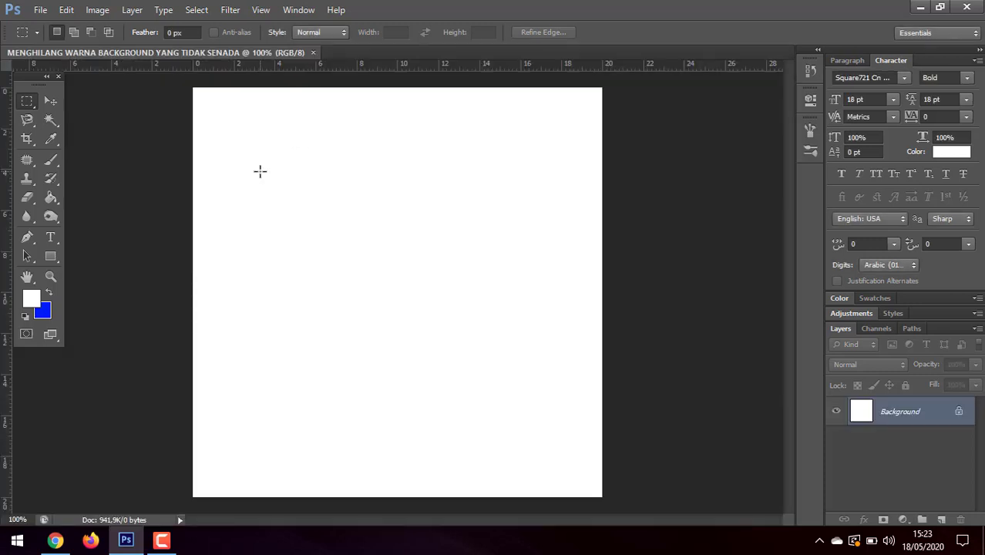
Step: Activate the Move tool and open "WhatsApp Image 2020-05-17 at 19.44.42.jpeg" from the Downloads folder
click(51, 103)
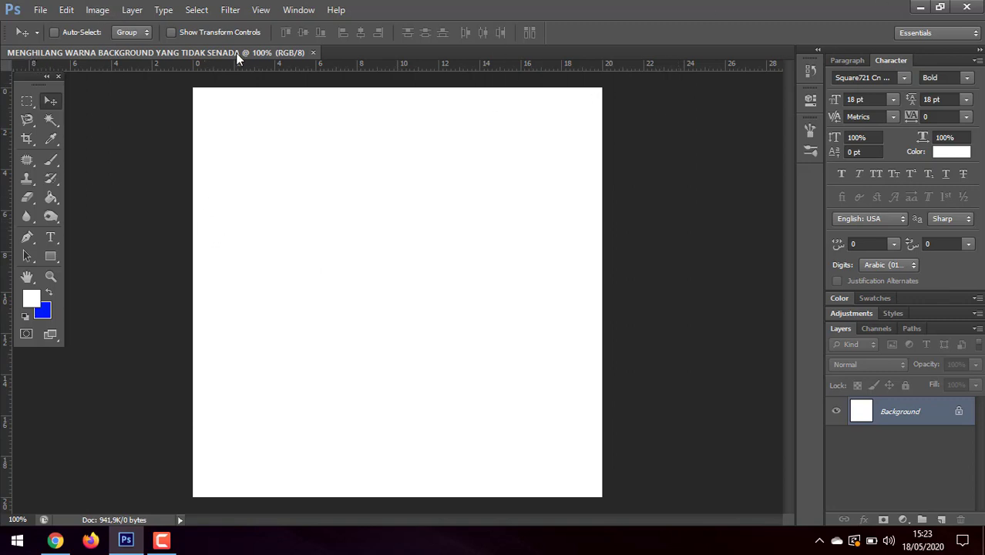
click(43, 10)
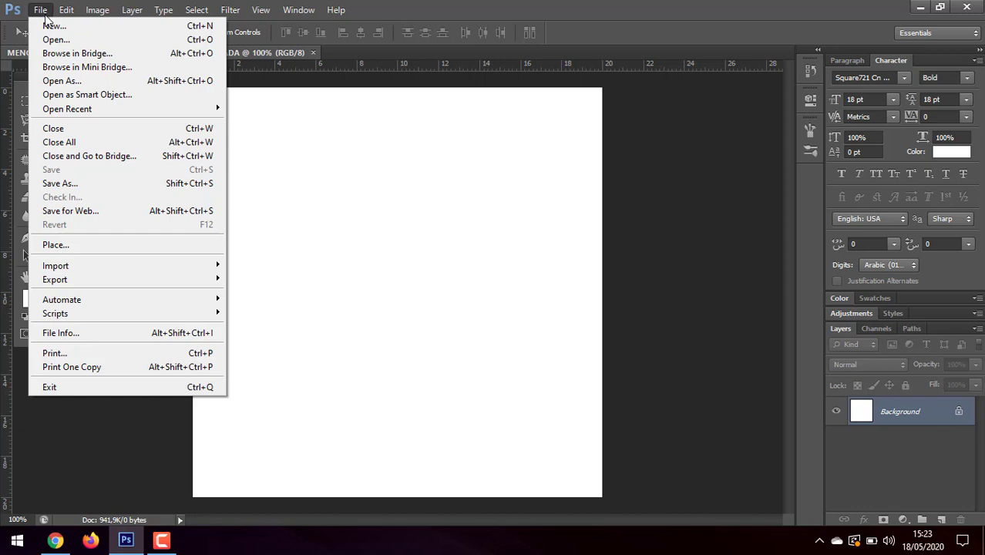
click(54, 42)
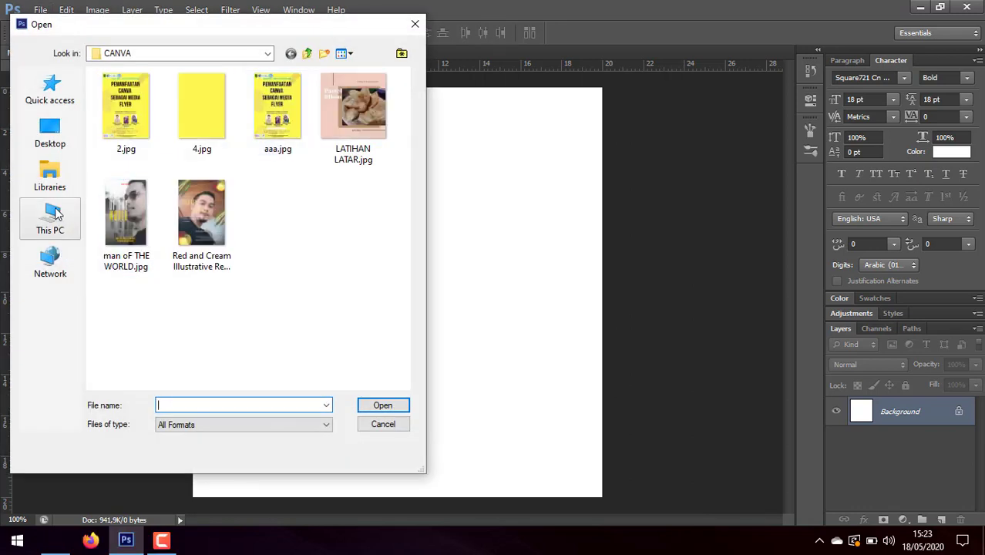
click(268, 55)
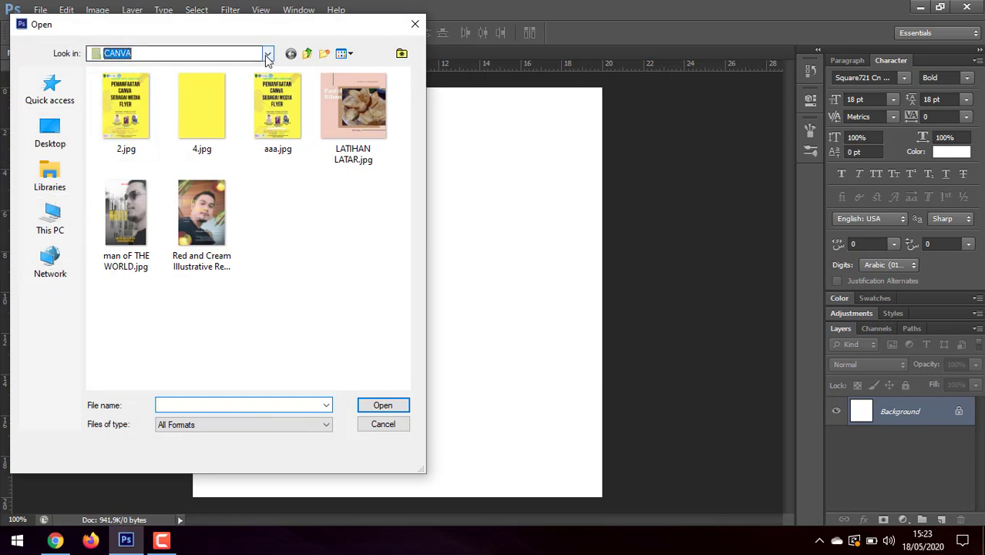
click(268, 59)
click(267, 59)
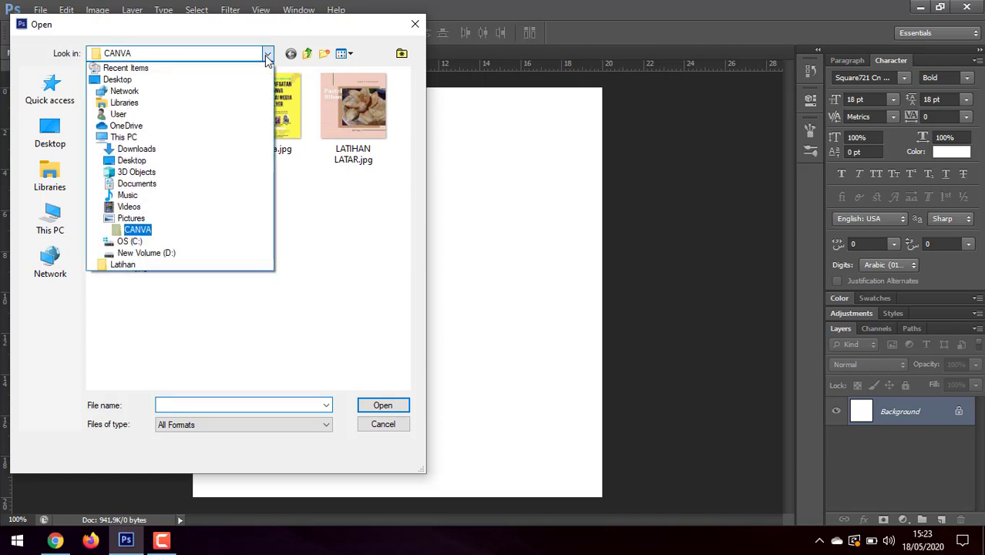
click(144, 150)
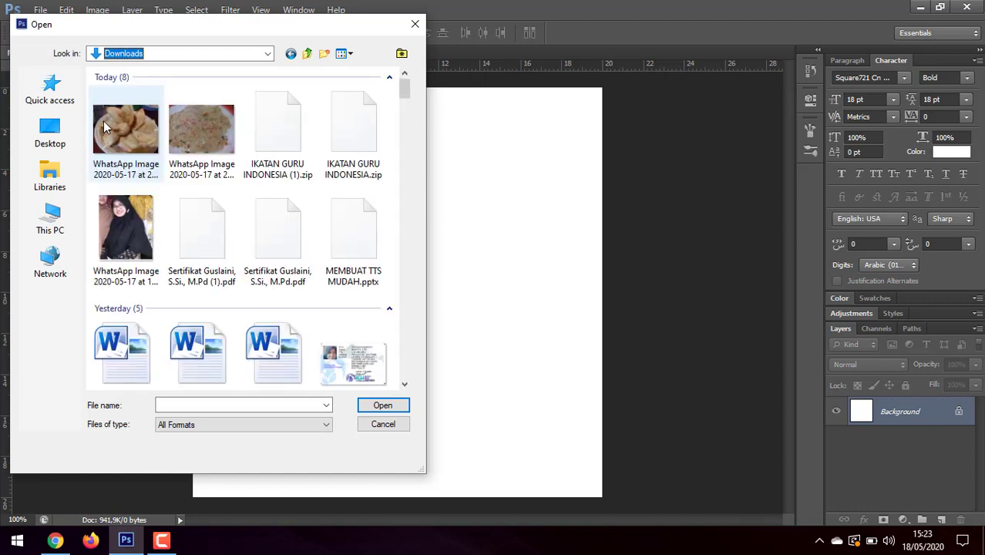
click(126, 231)
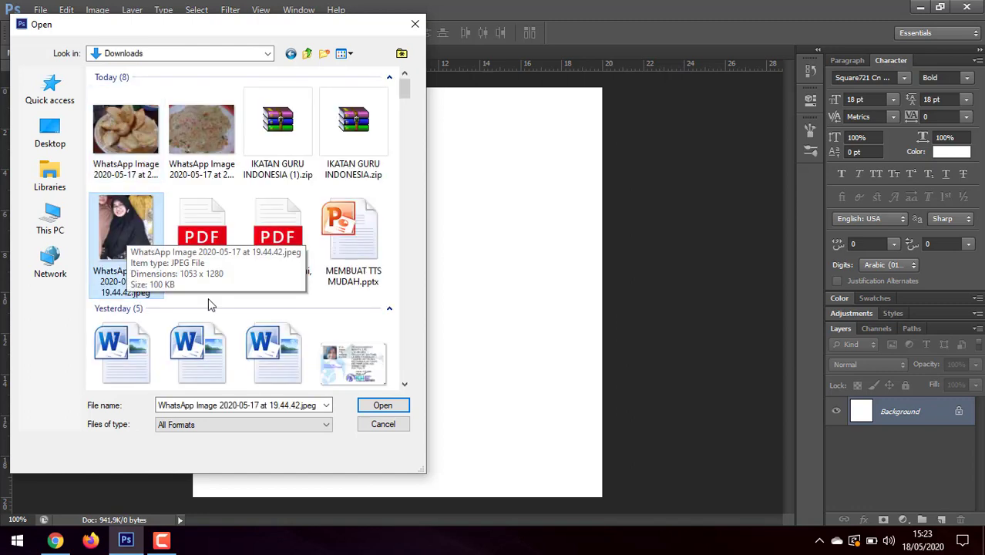
click(384, 406)
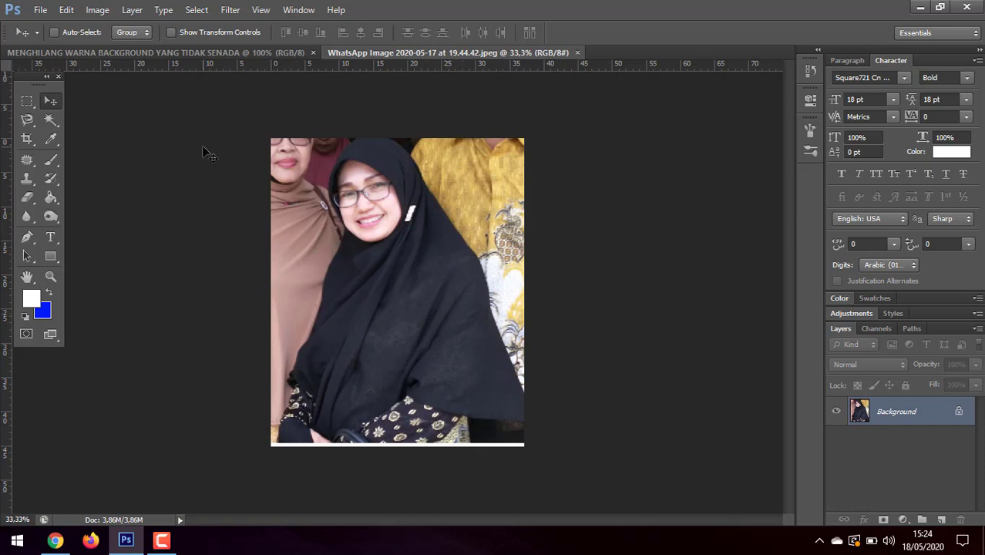
click(200, 54)
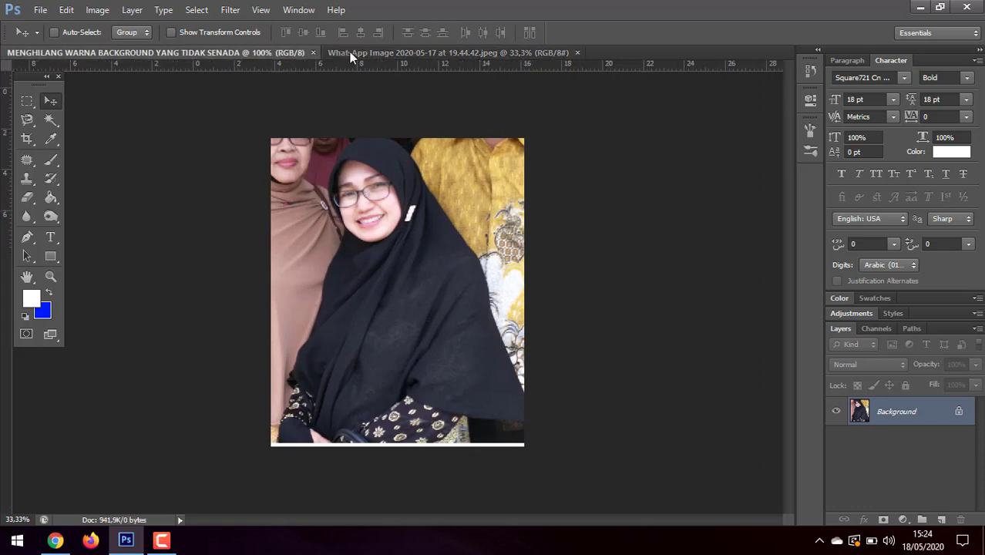
click(372, 54)
click(254, 53)
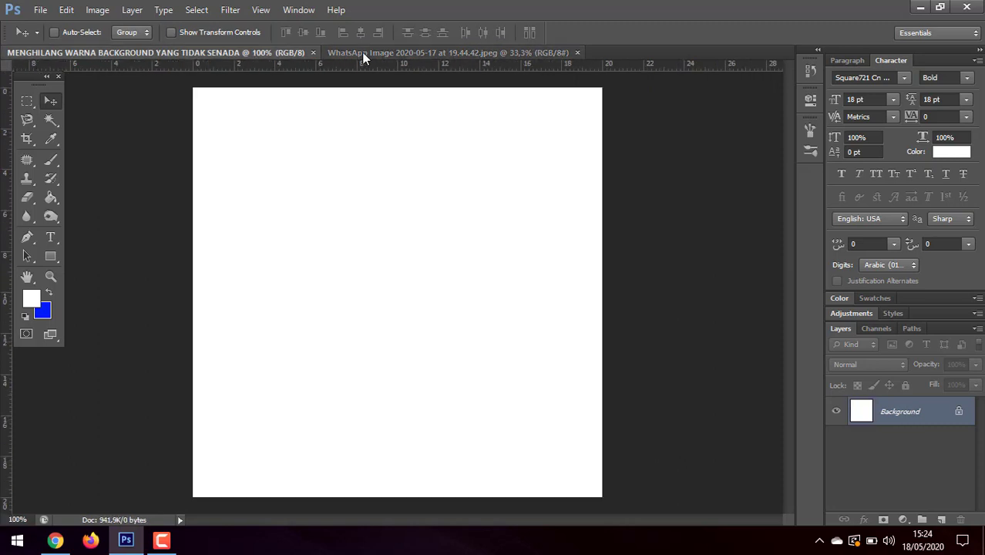
click(363, 55)
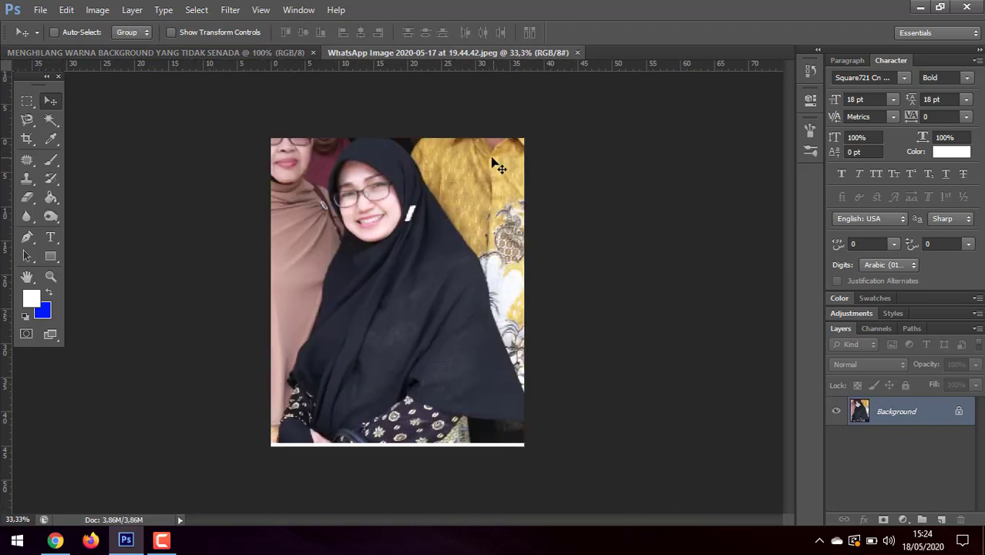
Step: Float the photo in its own window over the blank document and copy the photo into the blank document as a new layer
click(223, 55)
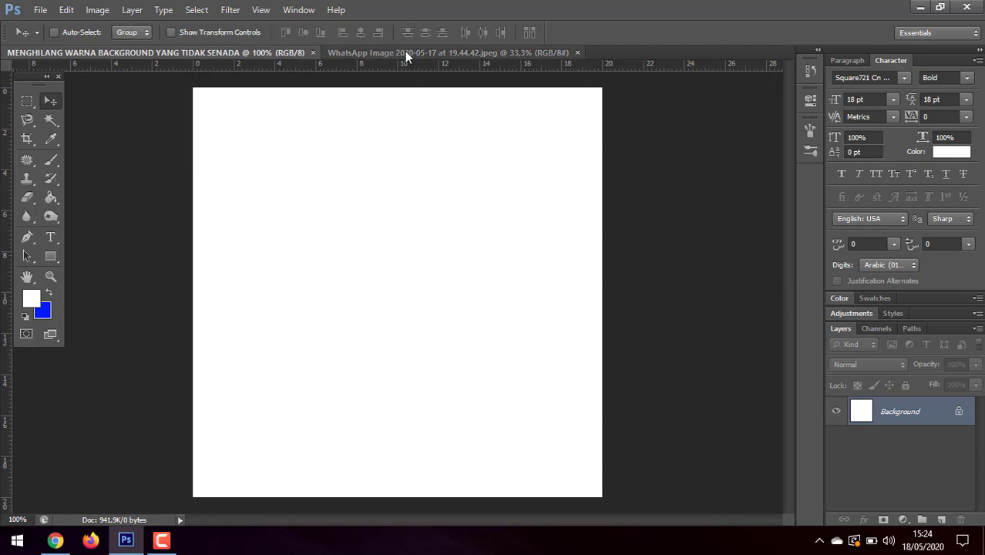
drag(421, 79, 601, 147)
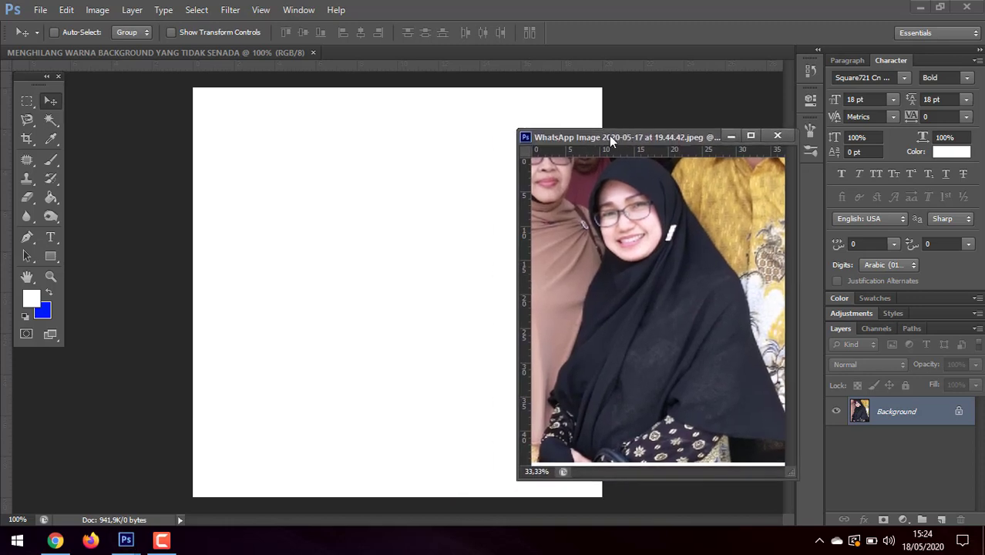
drag(660, 283, 398, 206)
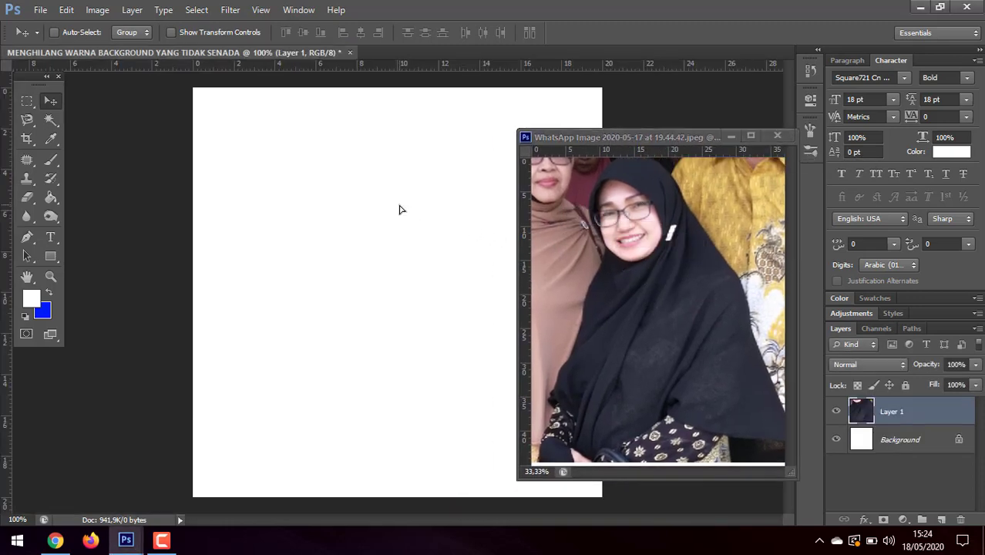
click(630, 156)
click(456, 168)
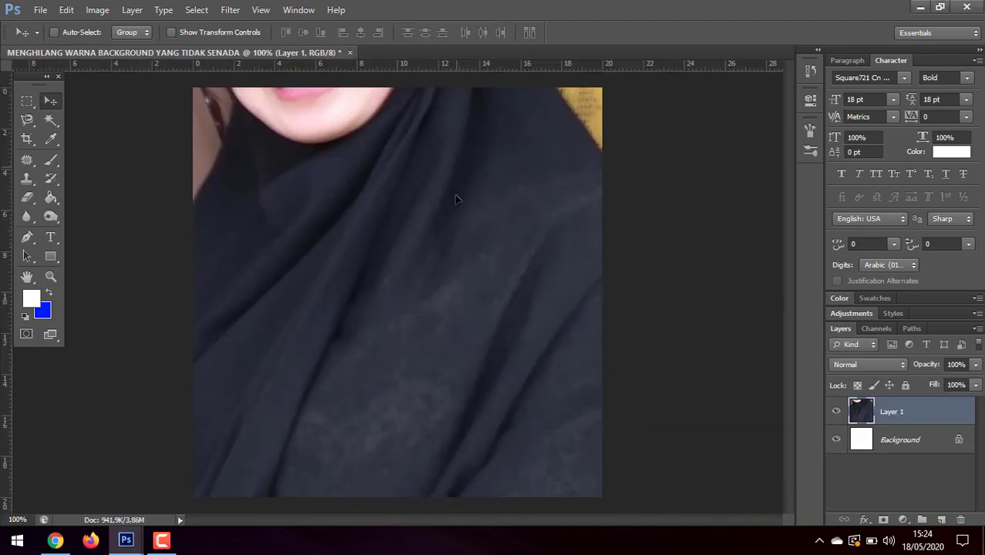
Step: Move the photo layer down and slightly to the right so the woman's glasses and smile lie within the canvas
drag(457, 168, 460, 241)
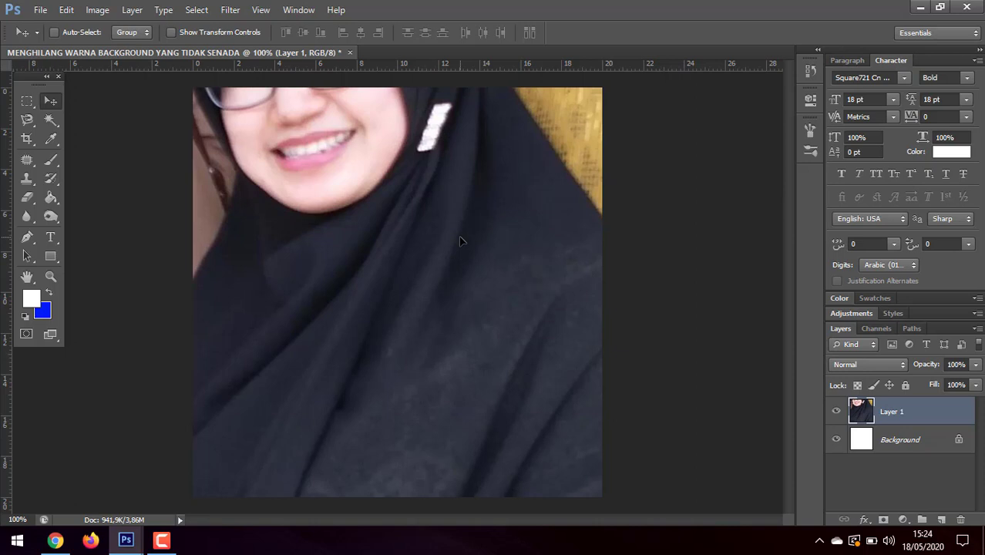
click(914, 441)
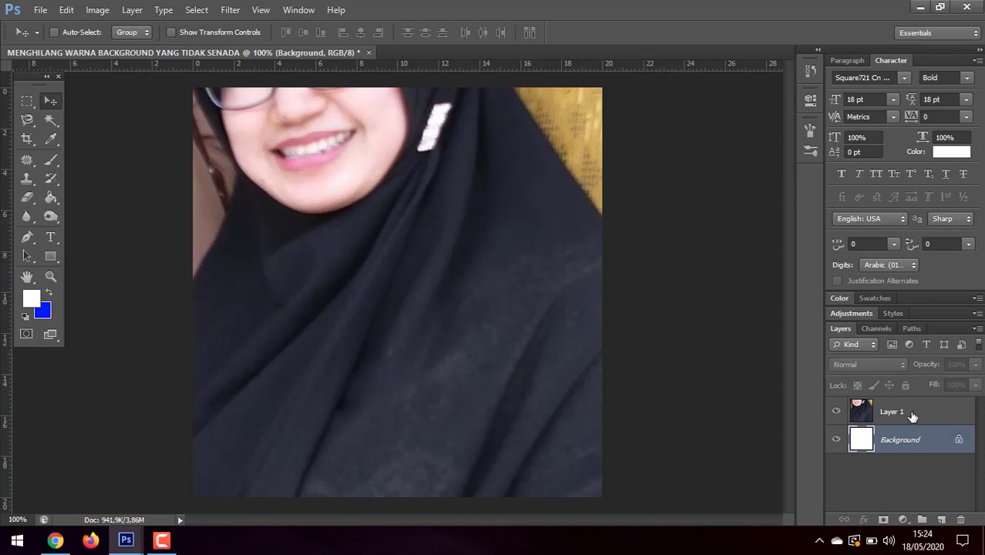
click(910, 416)
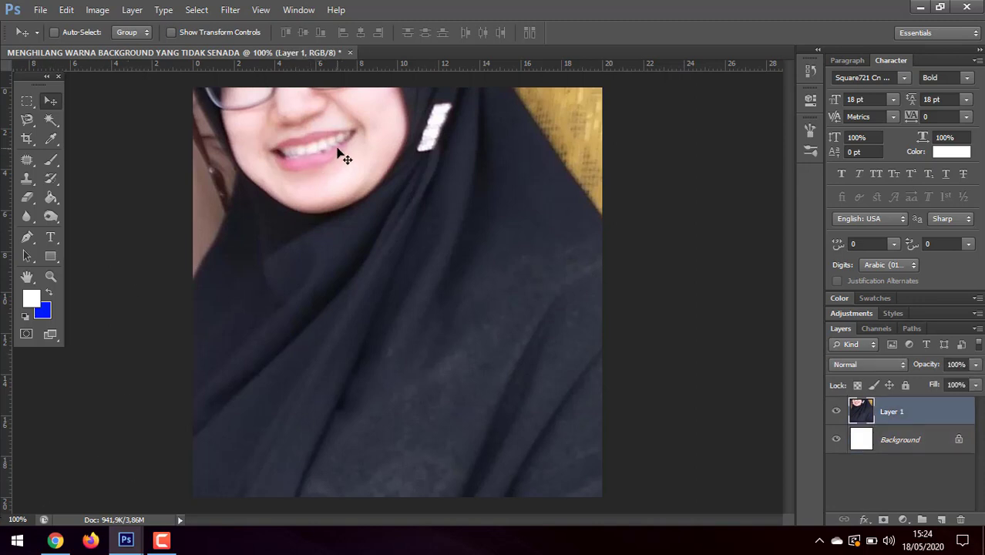
drag(352, 154, 392, 248)
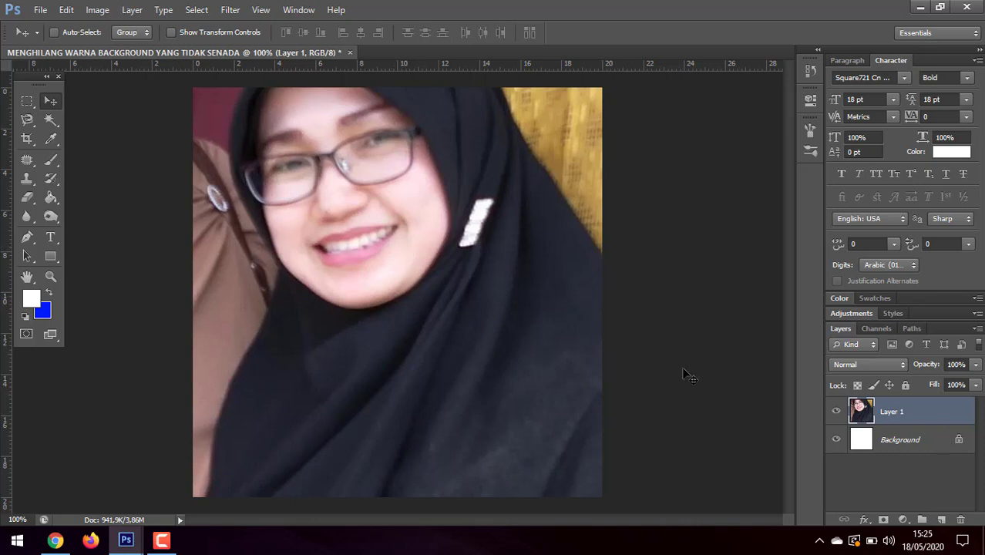
Step: Scale the photo layer down to about 44.7% with Free Transform, aligned to the canvas's upper-left corner and filling its height
key(ctrl+t)
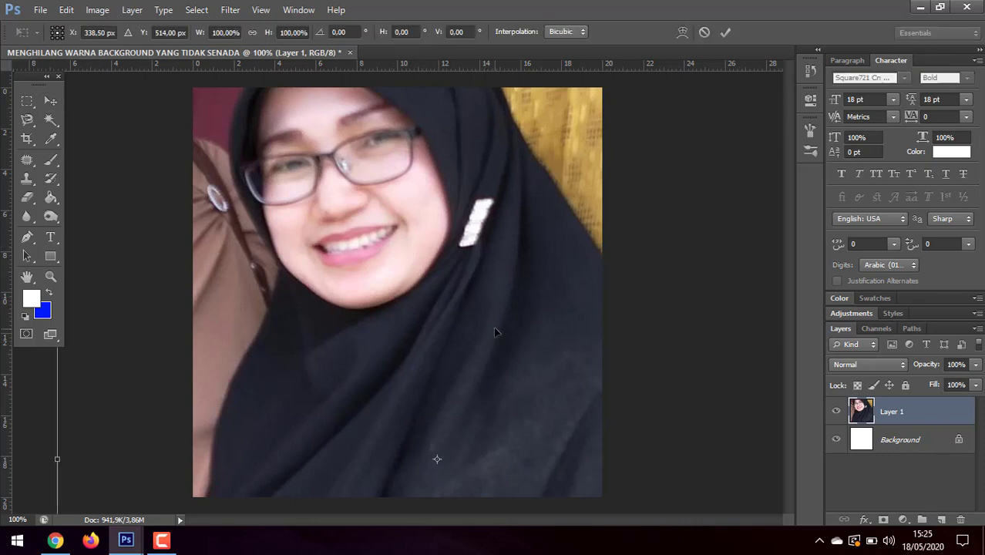
key(ctrl+minus)
key(ctrl+minus)
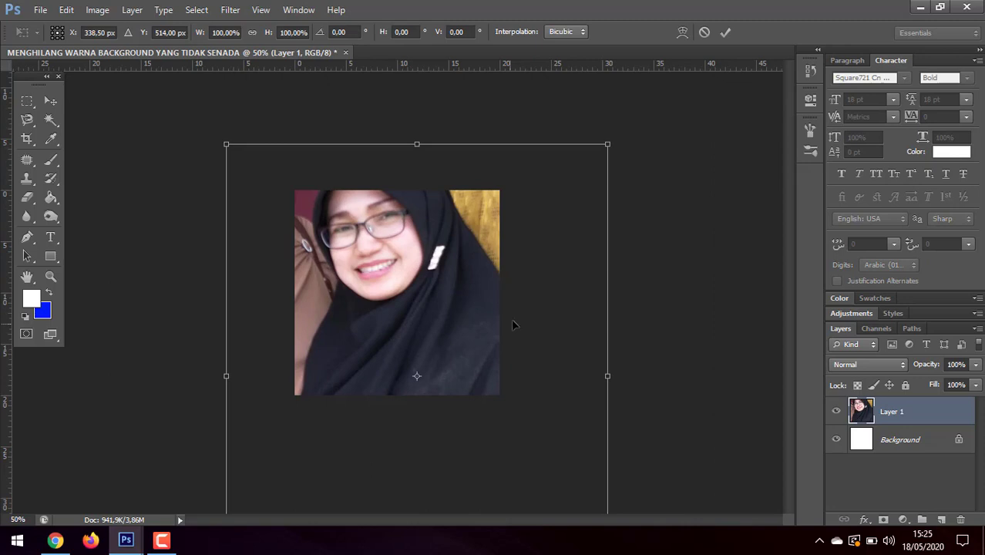
drag(608, 144, 356, 354)
drag(323, 439, 392, 247)
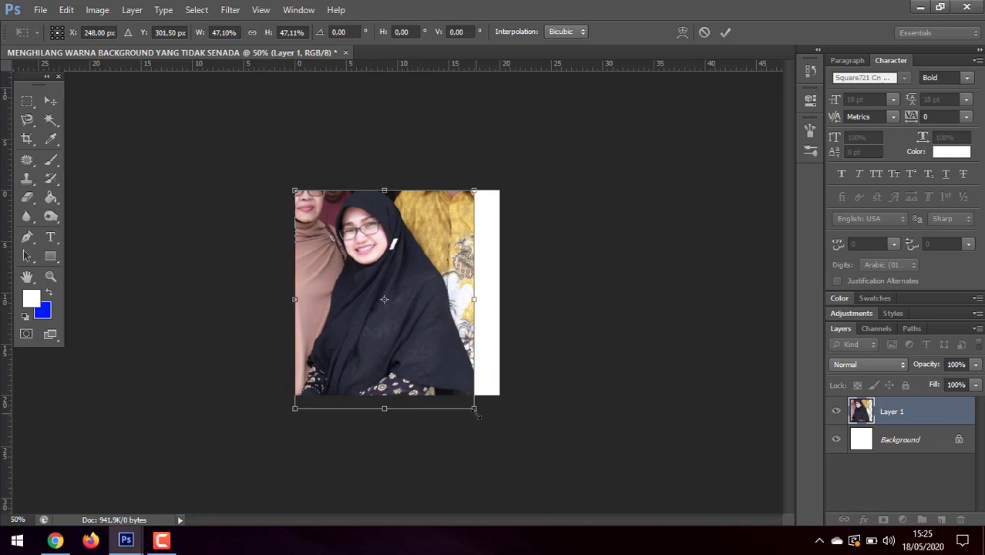
drag(476, 413, 468, 400)
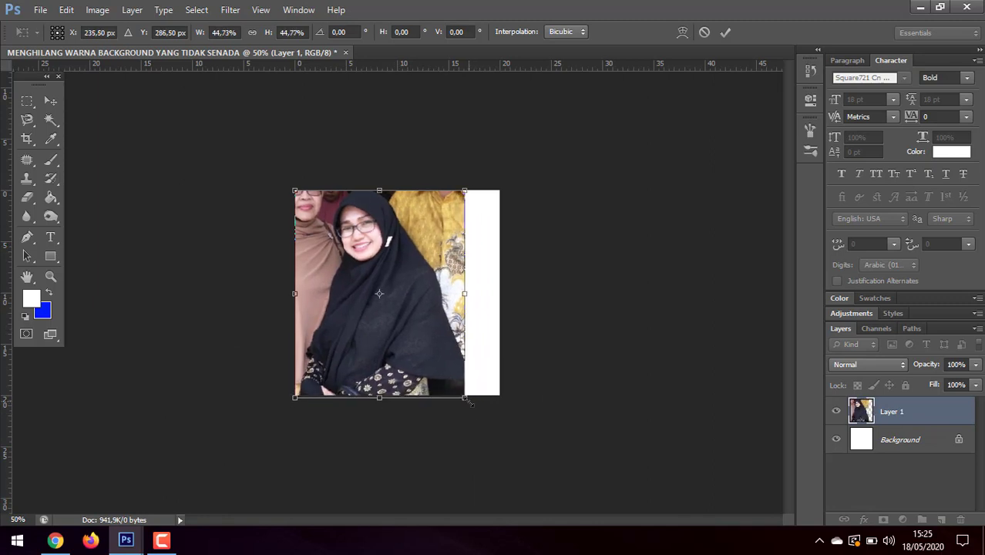
key(Return)
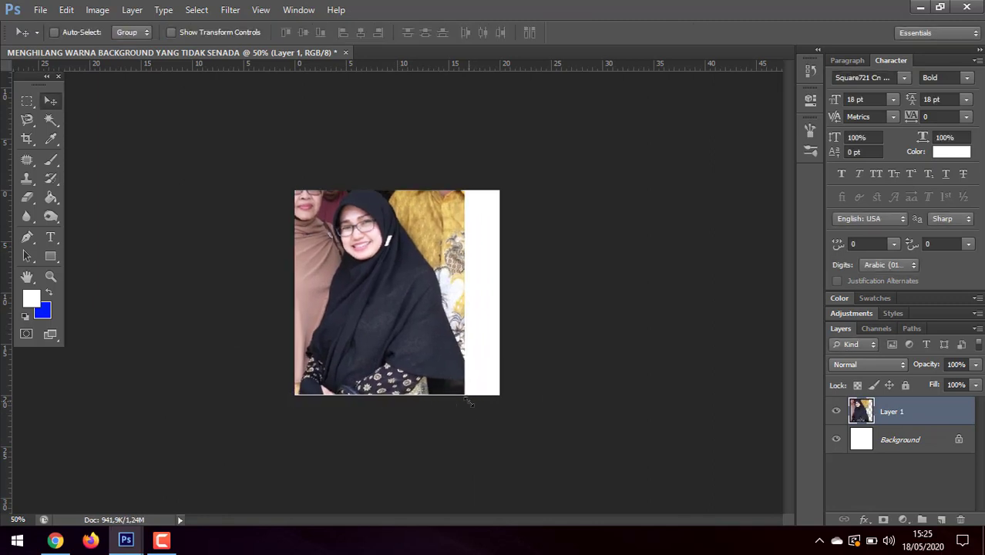
Step: Enlarge the photo layer very slightly from its lower-right corner with Free Transform
key(ctrl+t)
mouse_move(465, 396)
mouse_down()
mouse_move(475, 409)
mouse_move(473, 400)
mouse_up()
key(Return)
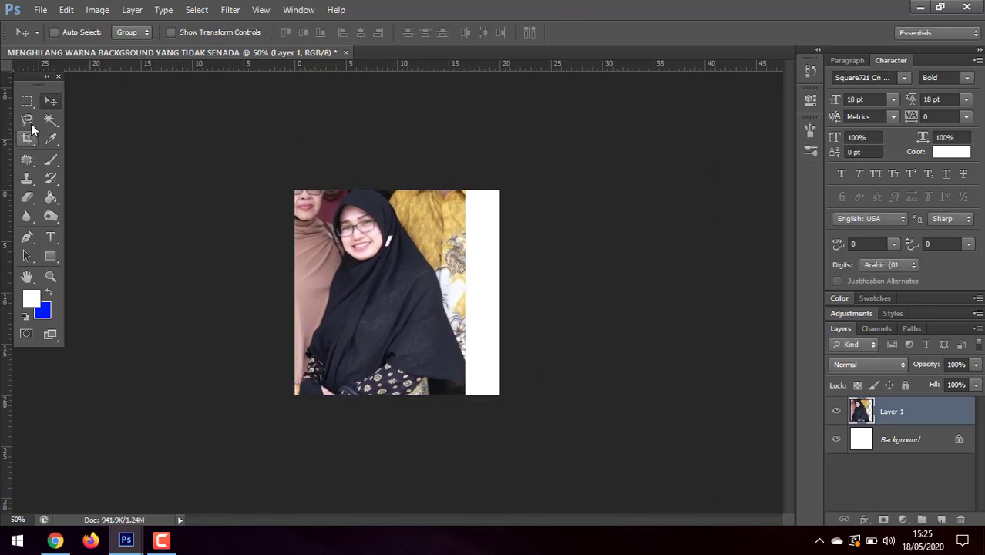
Step: Activate the Magnetic Lasso tool with the whole photo shown at 100%
key(ctrl+plus)
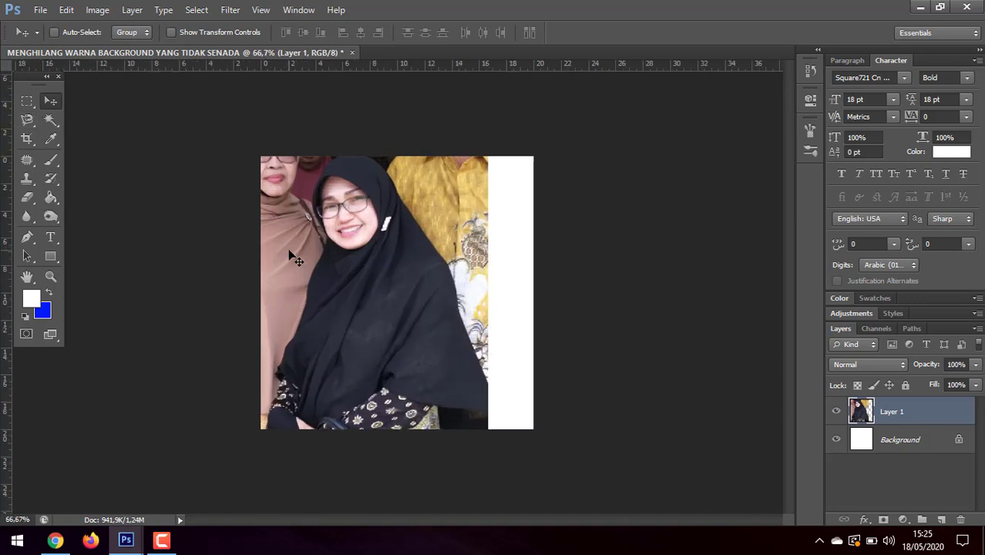
key(ctrl+plus)
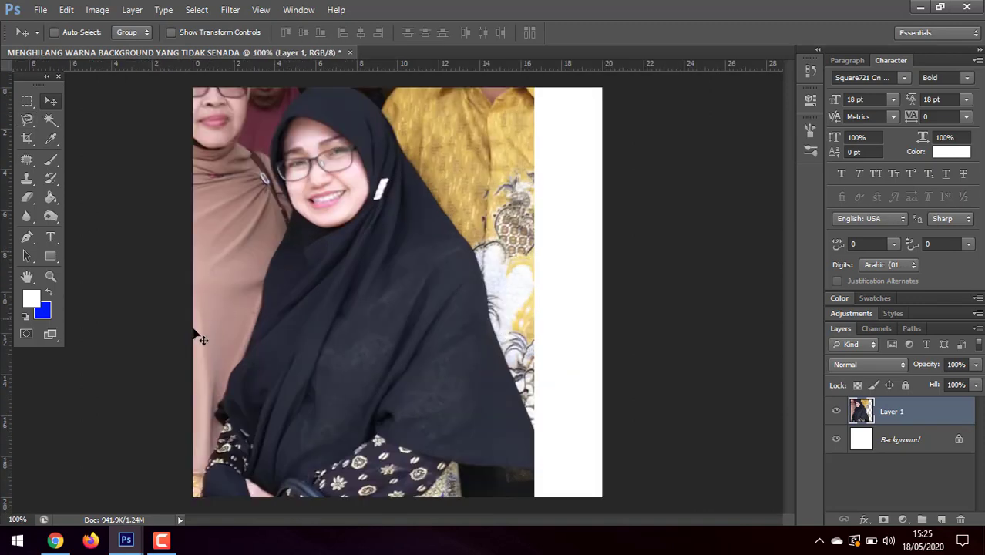
click(33, 199)
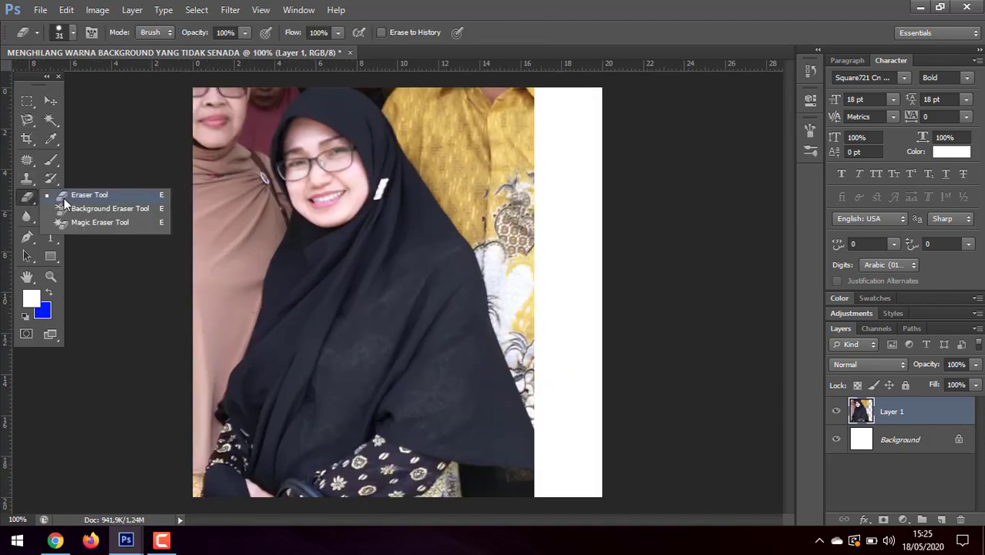
click(32, 206)
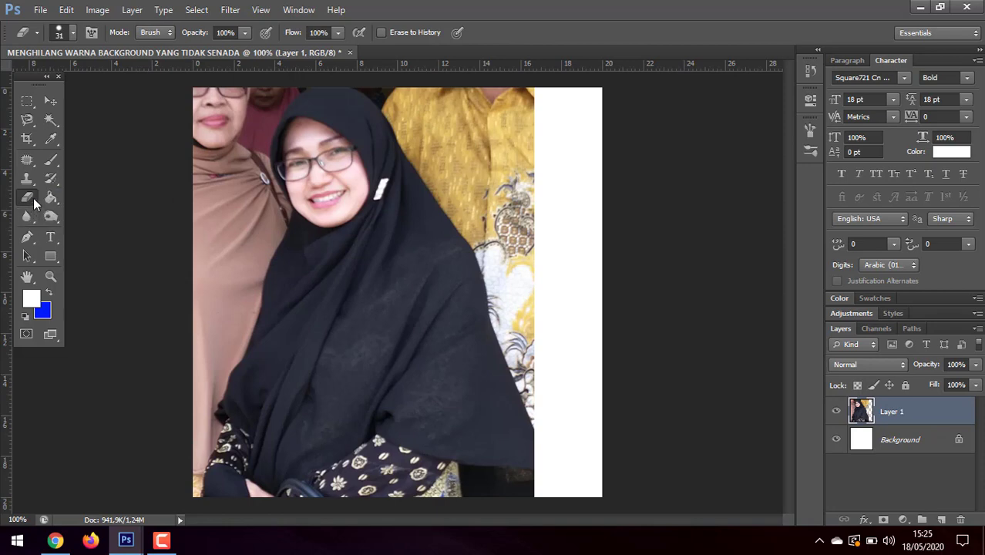
click(34, 127)
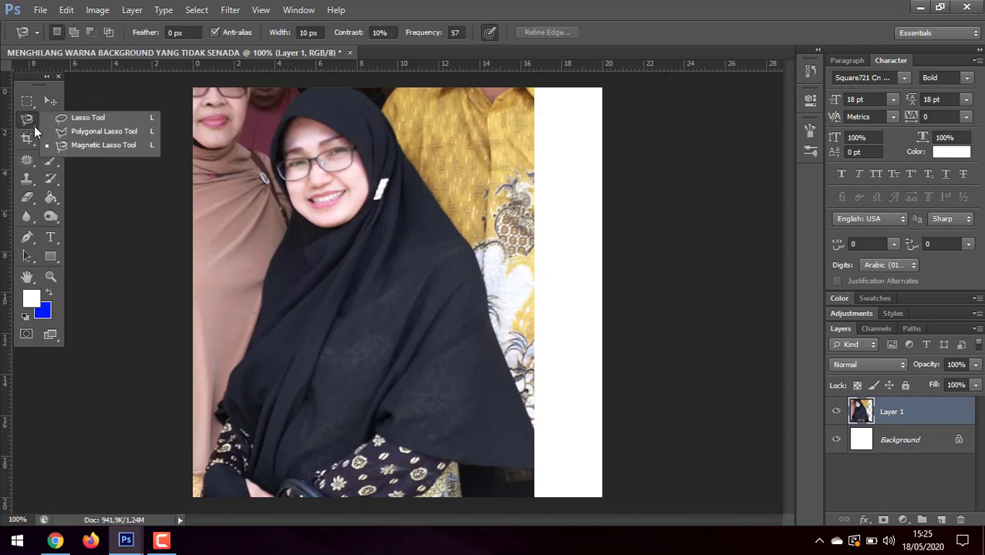
click(91, 146)
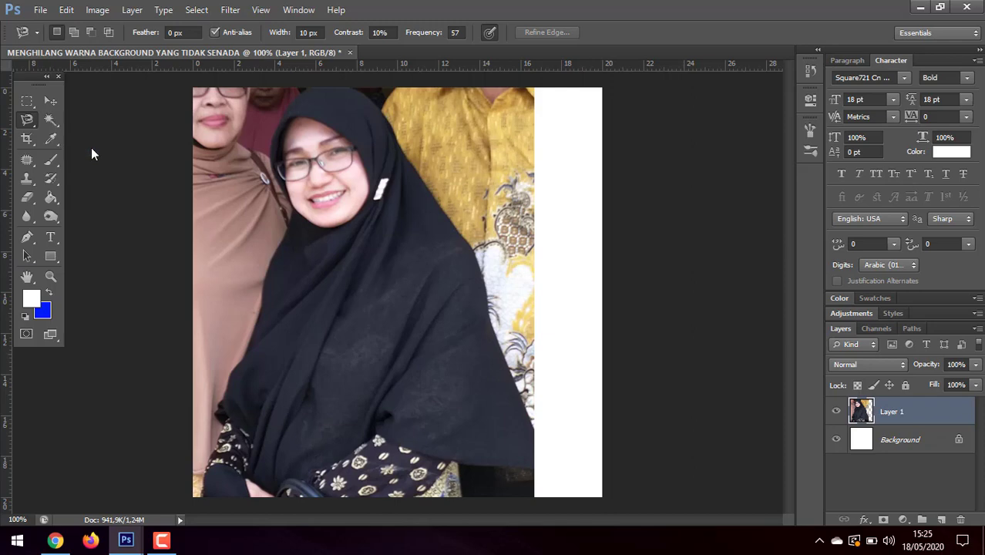
click(206, 497)
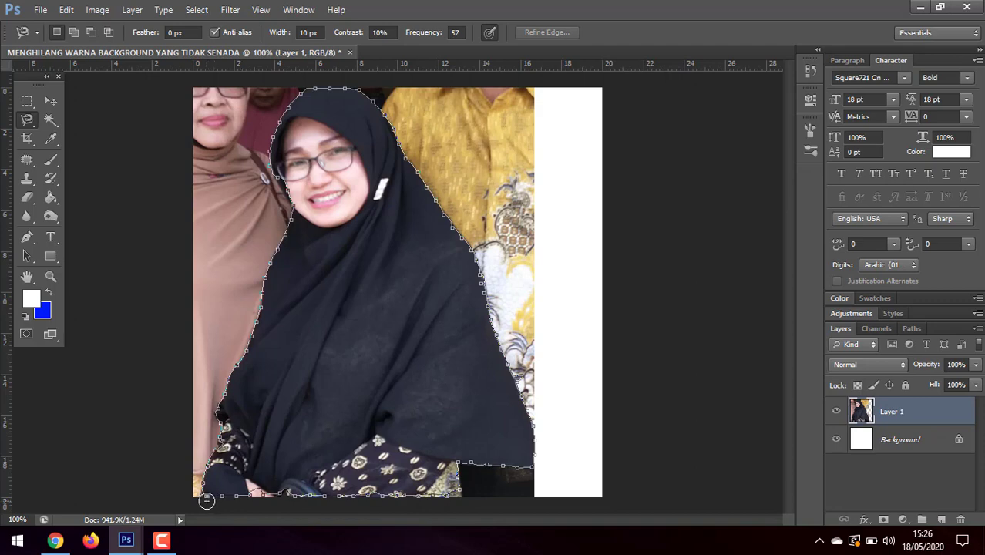
key(Escape)
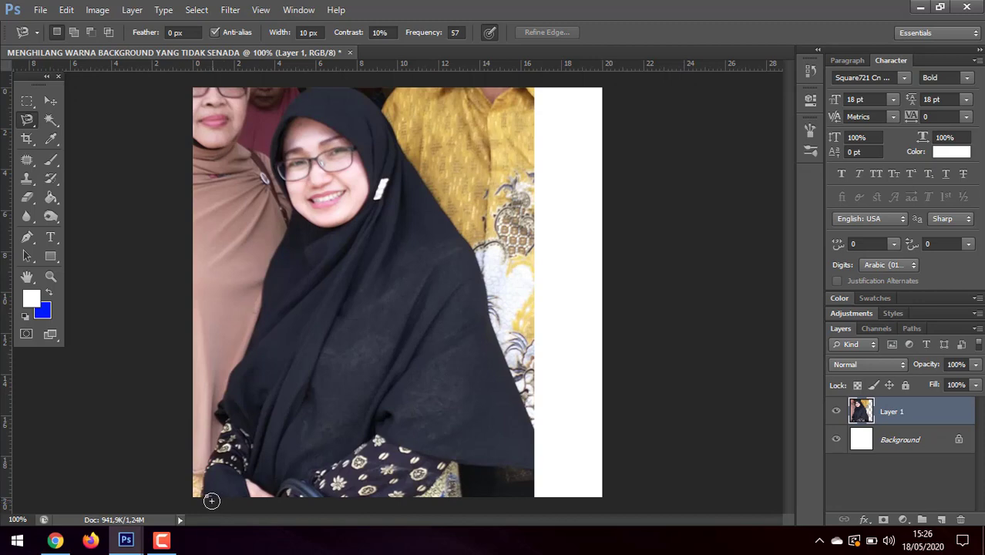
click(205, 497)
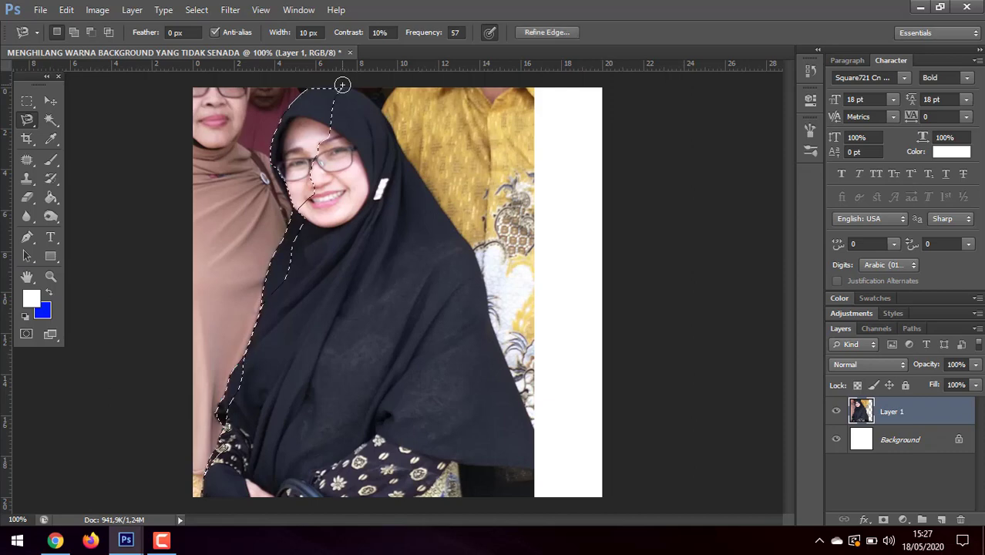
key(Escape)
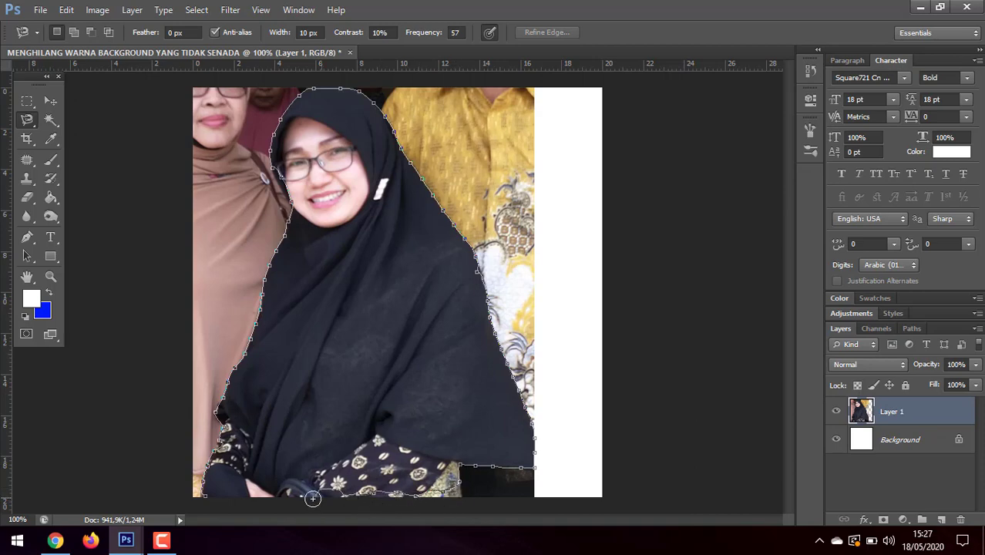
Step: Trace a closed Magnetic Lasso selection around the woman in black and invert it to select the background
click(212, 506)
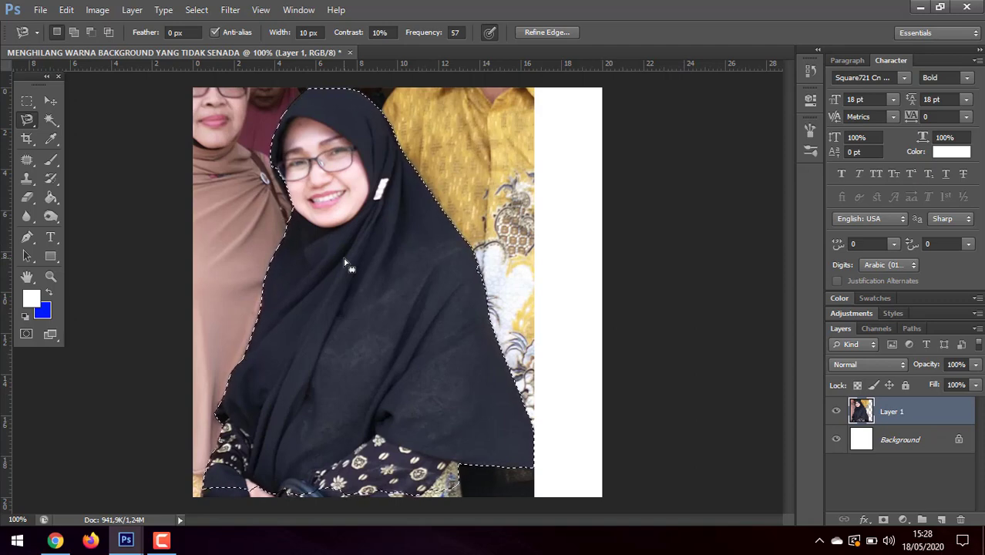
key(ctrl+shift+i)
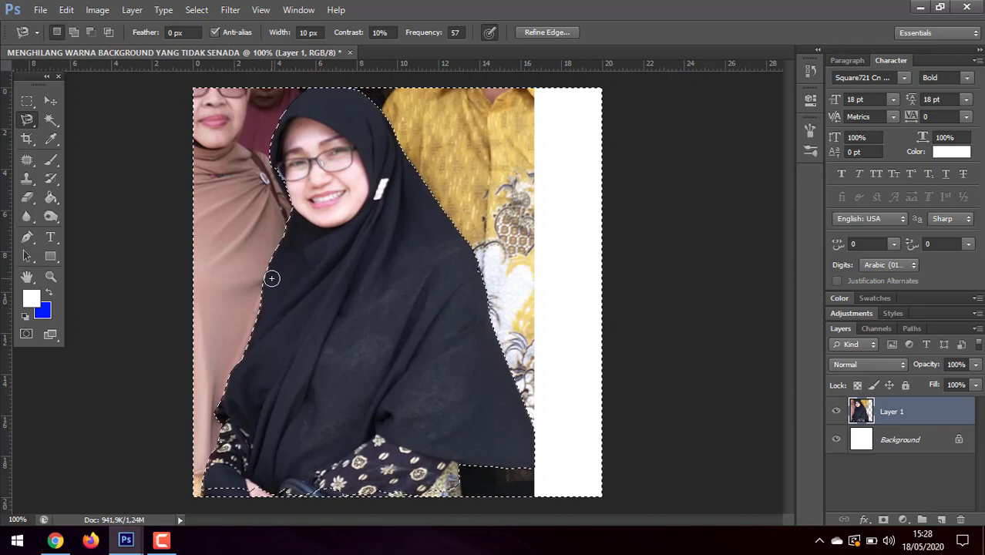
Step: Delete the selected background around the woman, then undo the deletion
key(Delete)
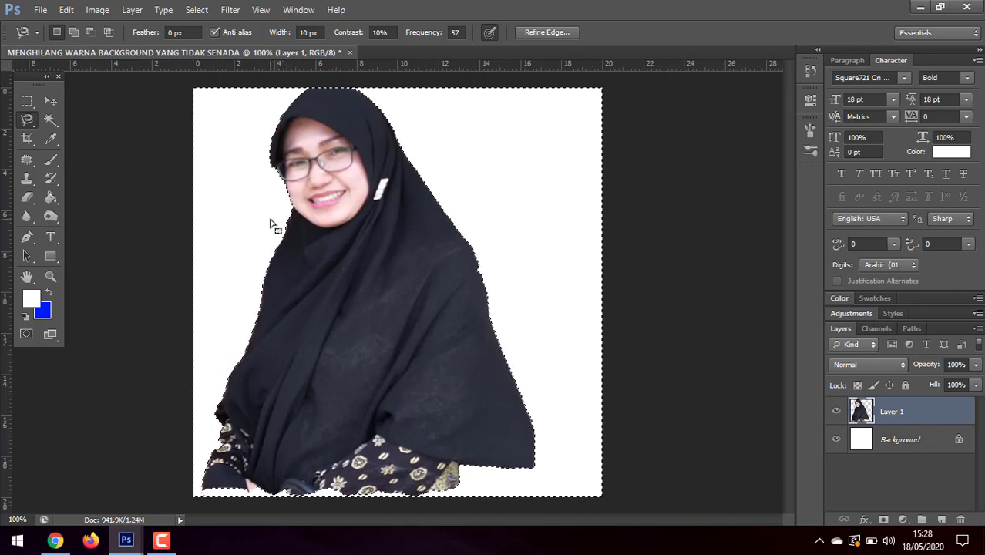
key(ctrl+z)
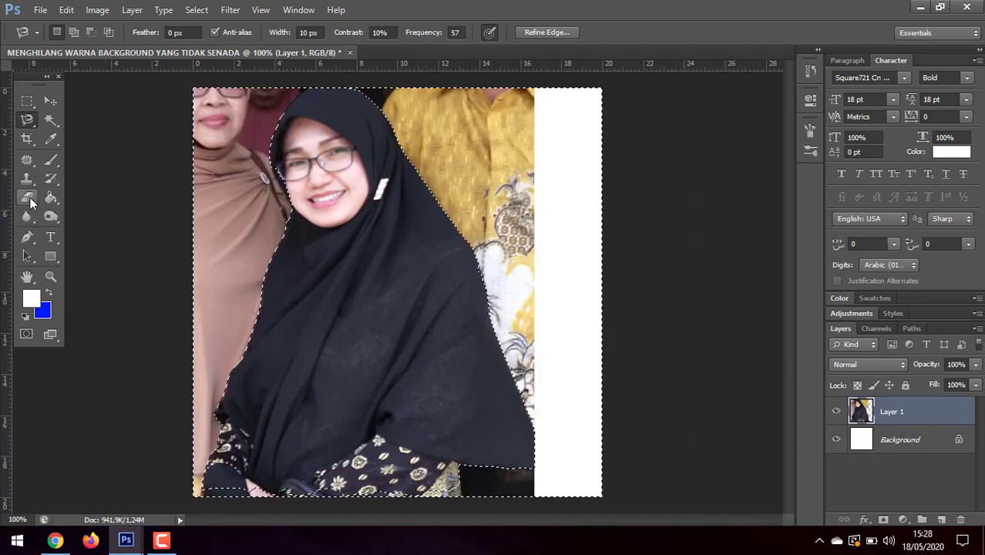
Step: Erase the selected background on both sides of the woman using the Eraser at 152 px, then deselect
click(27, 197)
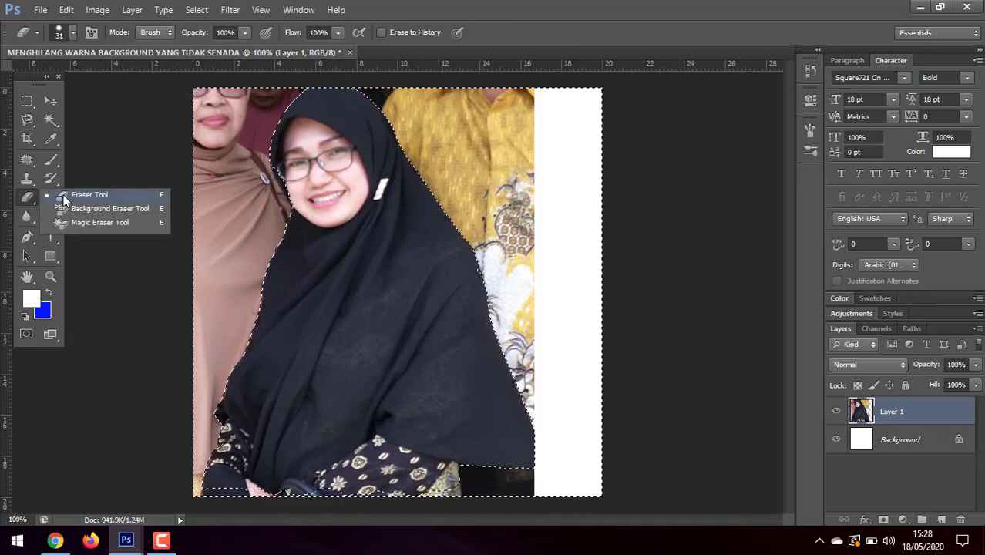
click(64, 196)
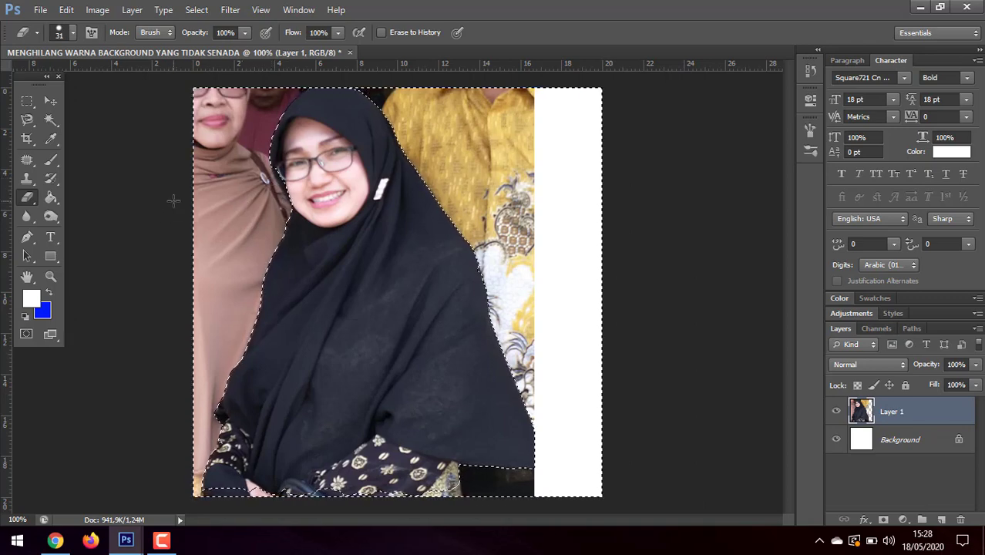
right_click(234, 166)
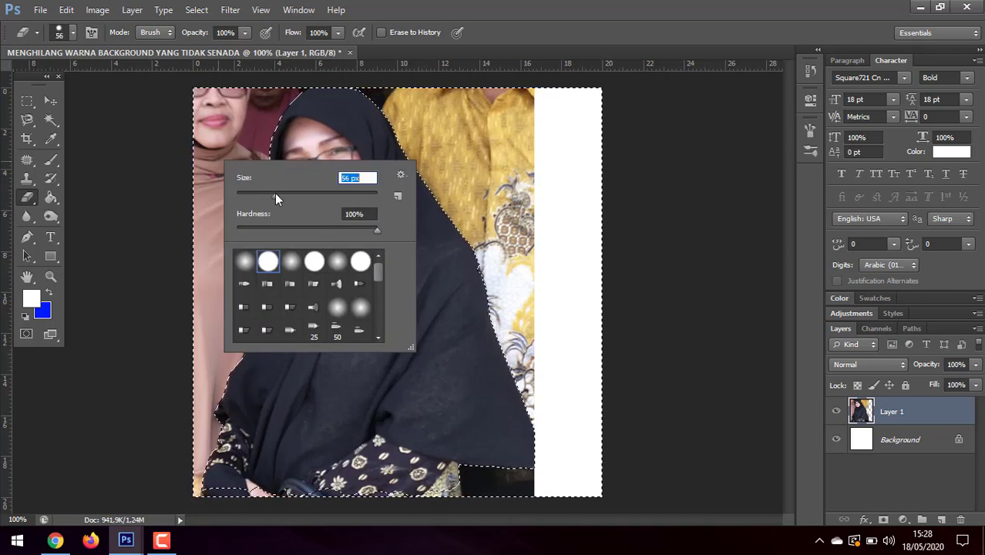
drag(258, 195, 326, 193)
mouse_move(401, 100)
mouse_down()
mouse_move(471, 239)
mouse_move(531, 439)
mouse_up()
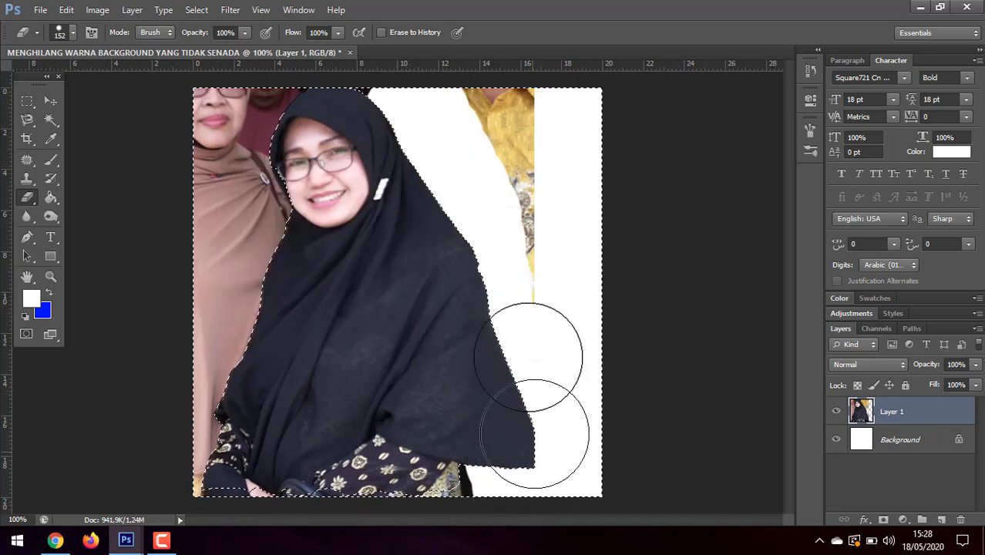
mouse_move(529, 356)
mouse_down()
mouse_move(494, 140)
mouse_move(500, 65)
mouse_move(612, 91)
mouse_move(259, 60)
mouse_move(221, 81)
mouse_move(195, 146)
mouse_move(193, 196)
mouse_move(223, 323)
mouse_move(166, 494)
mouse_move(219, 217)
mouse_move(232, 254)
mouse_move(193, 216)
mouse_move(192, 160)
mouse_move(207, 115)
mouse_move(233, 95)
mouse_move(208, 122)
mouse_up()
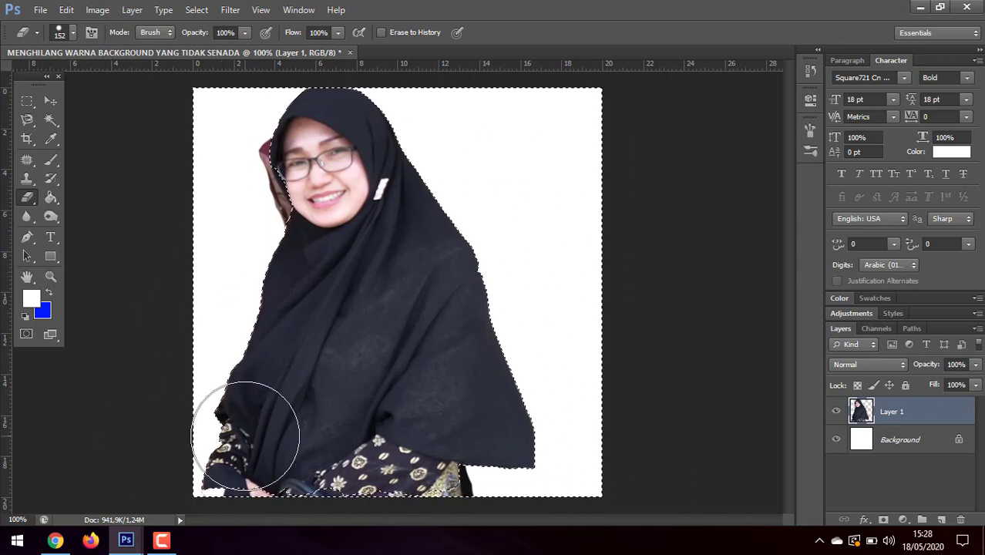
key(ctrl+d)
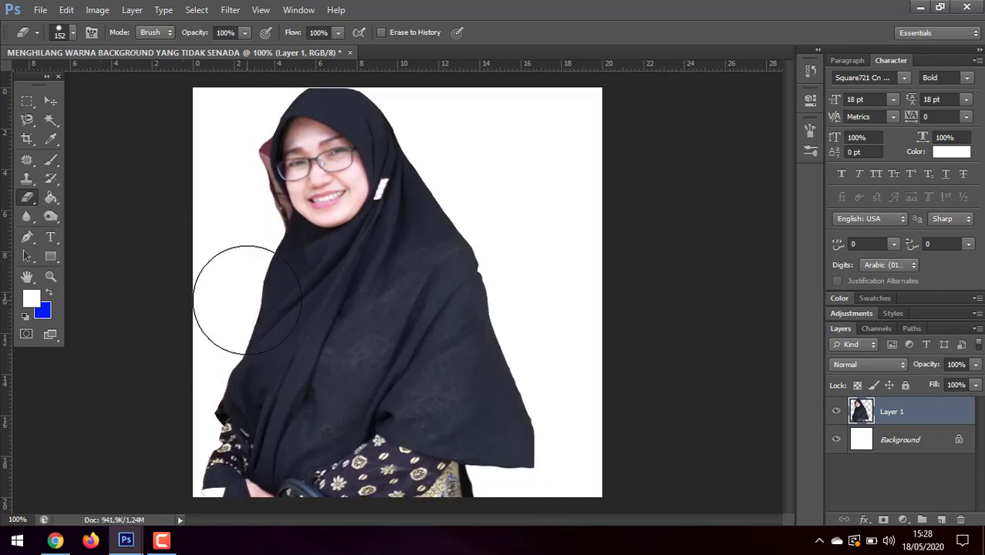
Step: Erase most of the maroon and brown background remnants beside the woman's face using the Eraser at 43 px
key(ctrl+plus)
key(ctrl+plus)
scroll(260, 260, up, 5)
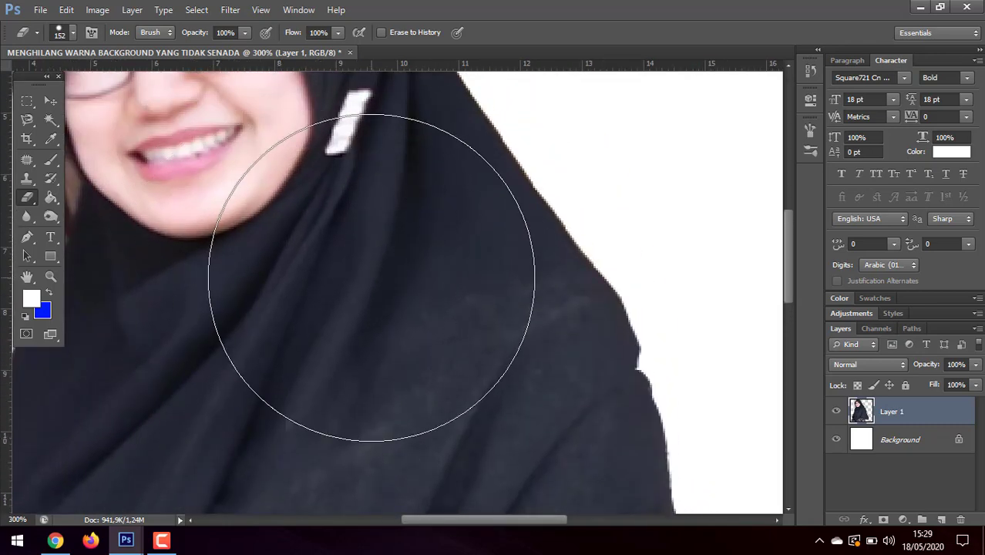
scroll(422, 514, left, 6)
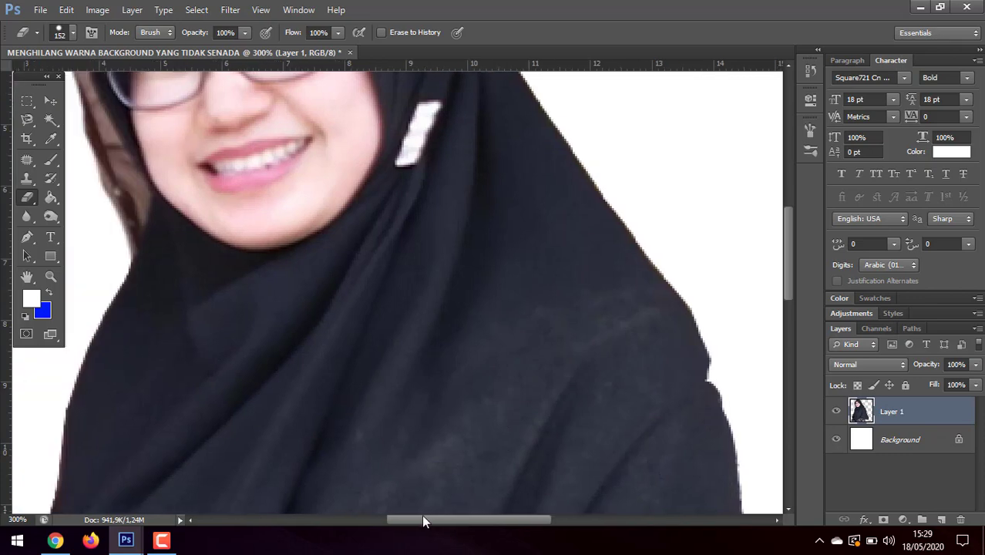
scroll(385, 417, up, 4)
scroll(383, 380, up, 2)
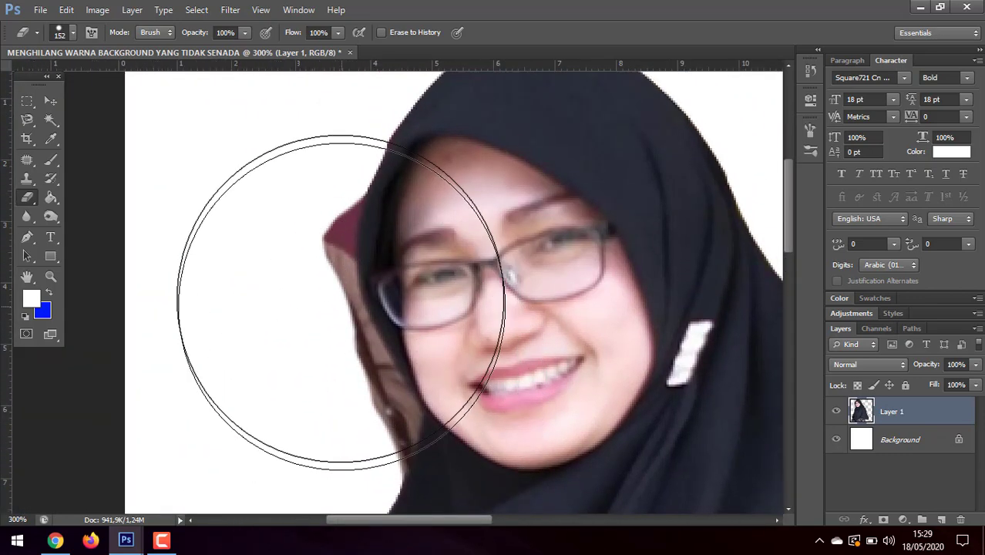
right_click(347, 302)
click(383, 319)
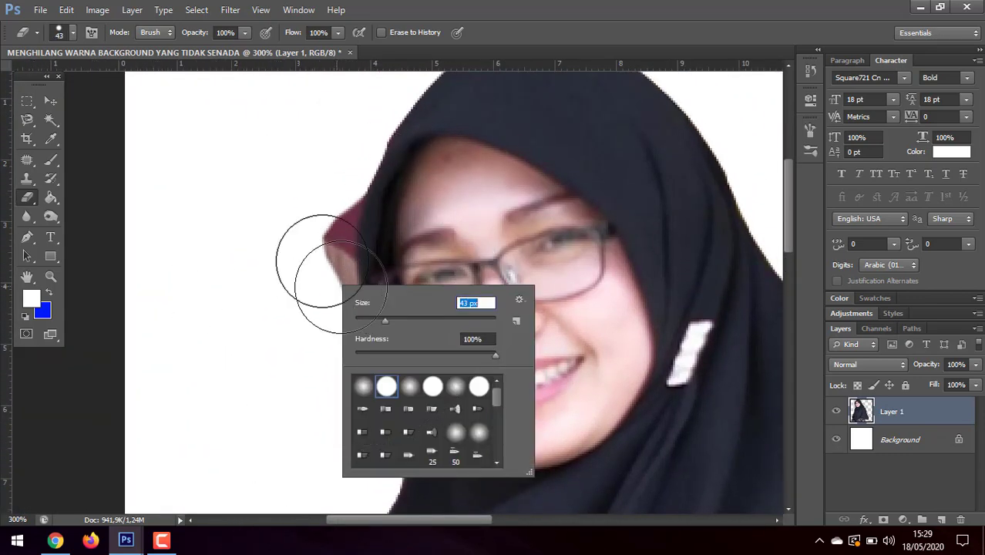
click(301, 208)
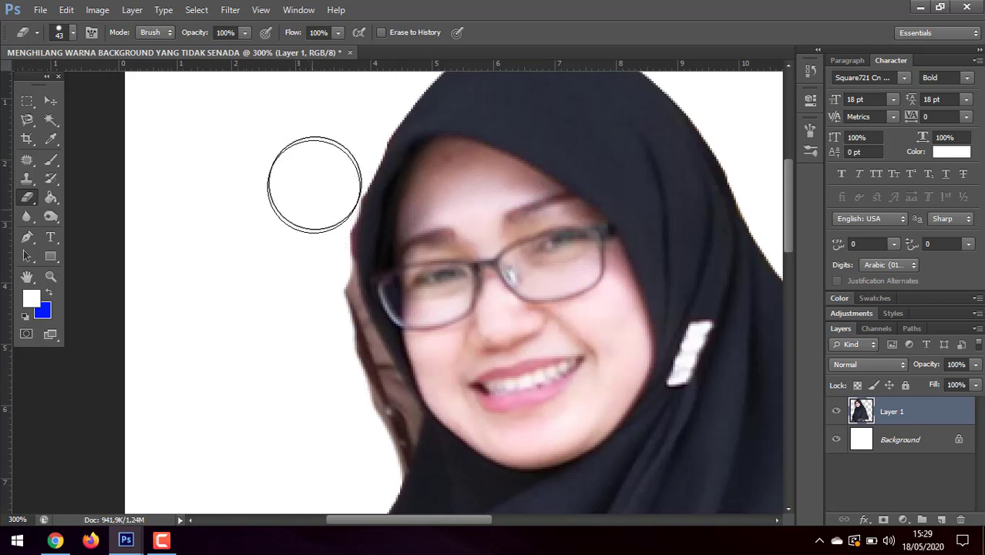
drag(308, 260, 363, 435)
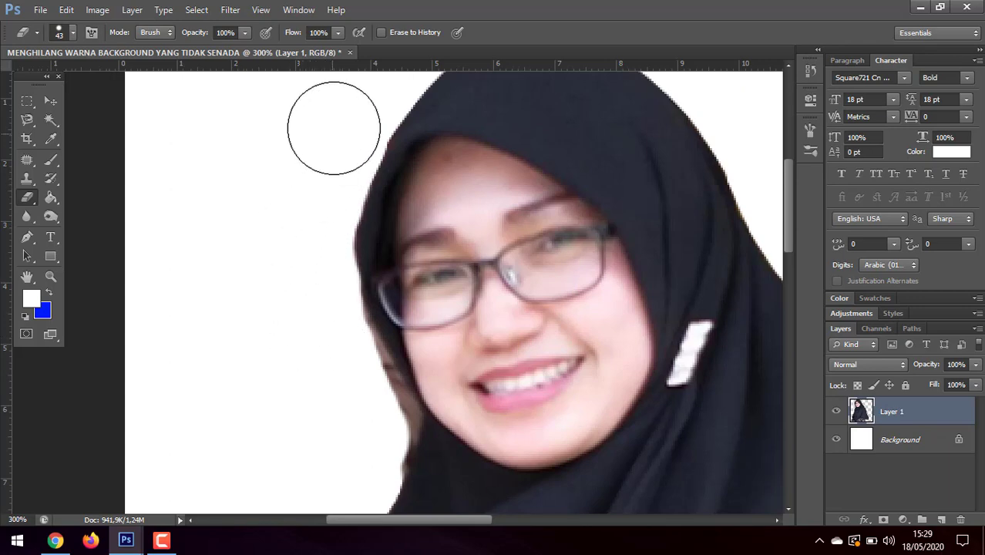
Step: Erase the remaining brown strip along the headscarf edge beside the cheek using the Eraser at 14 px
scroll(305, 291, down, 2)
right_click(308, 264)
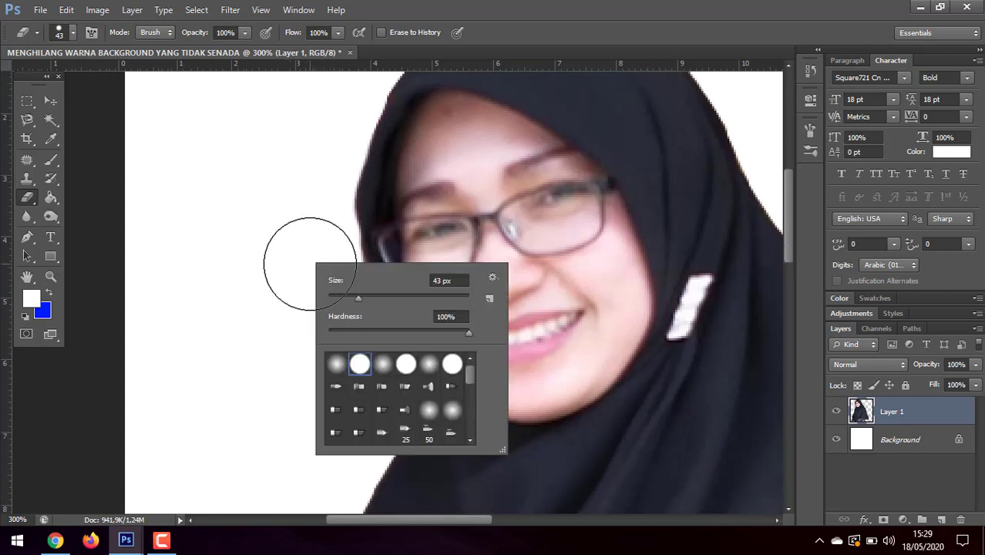
mouse_move(341, 292)
mouse_down()
mouse_move(380, 317)
mouse_move(399, 349)
mouse_move(380, 445)
mouse_move(399, 361)
mouse_move(404, 375)
mouse_move(356, 297)
mouse_move(334, 209)
mouse_move(345, 325)
mouse_move(343, 278)
mouse_move(360, 317)
mouse_move(354, 353)
mouse_up()
click(311, 229)
scroll(348, 349, down, 1)
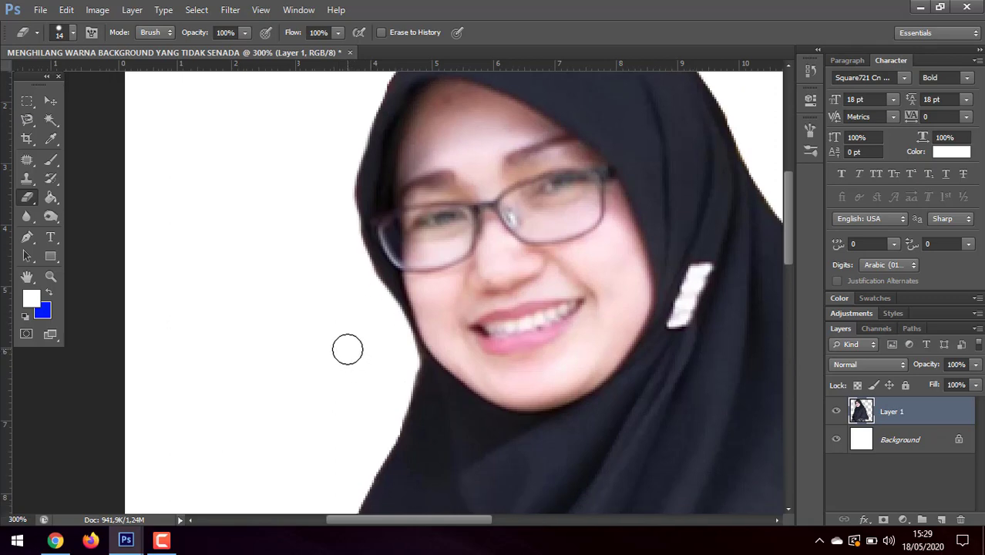
scroll(348, 349, down, 1)
scroll(348, 349, down, 1)
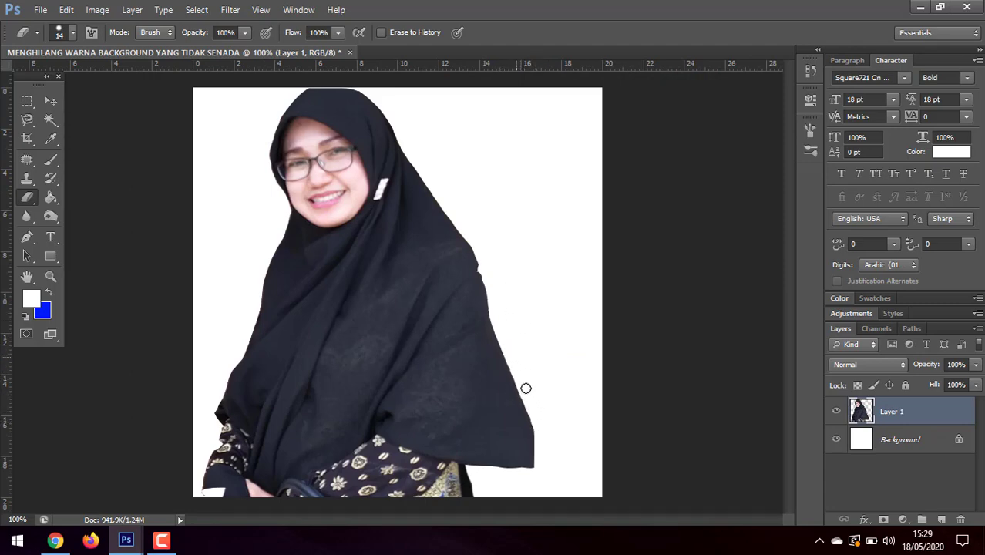
Step: Soften the edges of the woman's cutout with the Blur tool at 28 px and 40% strength
click(28, 217)
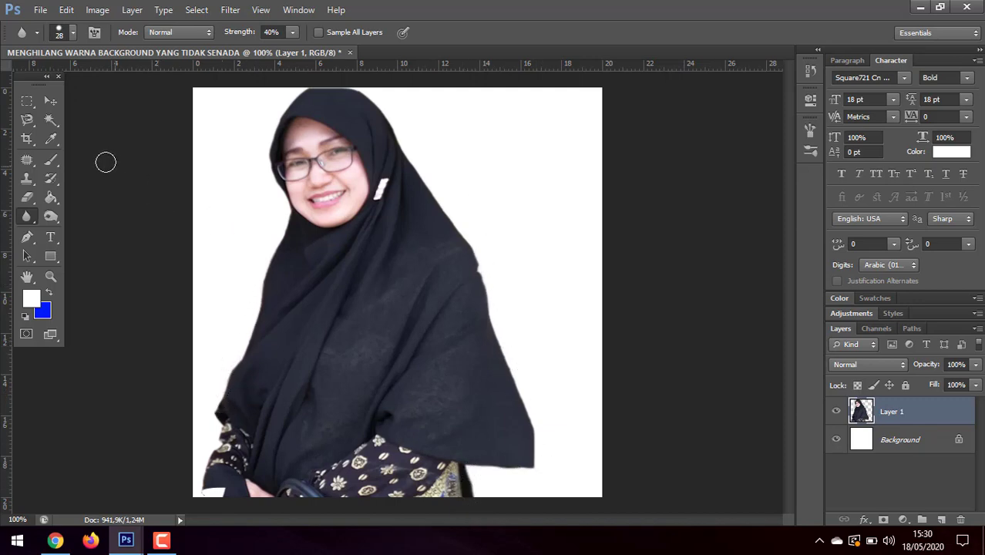
Step: Move the cutout upward and erase the stray line and dark remnants along its lower edge with the 14 px Eraser
click(54, 101)
drag(378, 242, 383, 197)
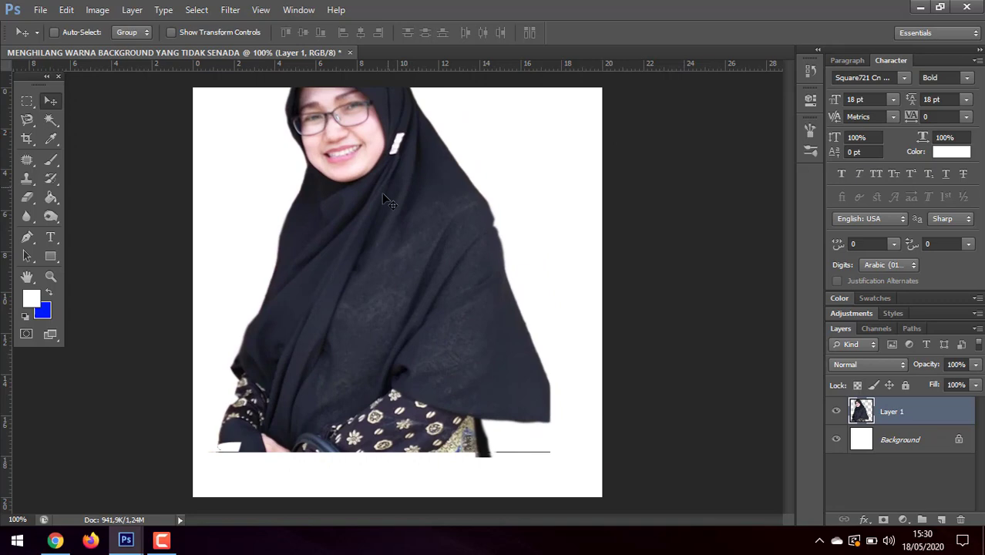
click(27, 198)
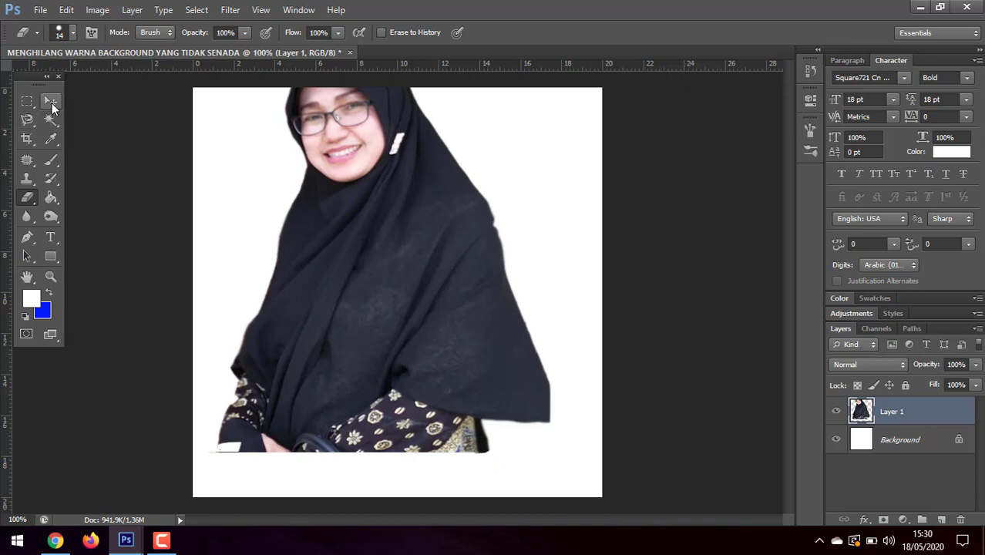
Step: Move the cutout back down so that its lower edge meets the bottom of the canvas
click(50, 100)
drag(387, 209, 380, 248)
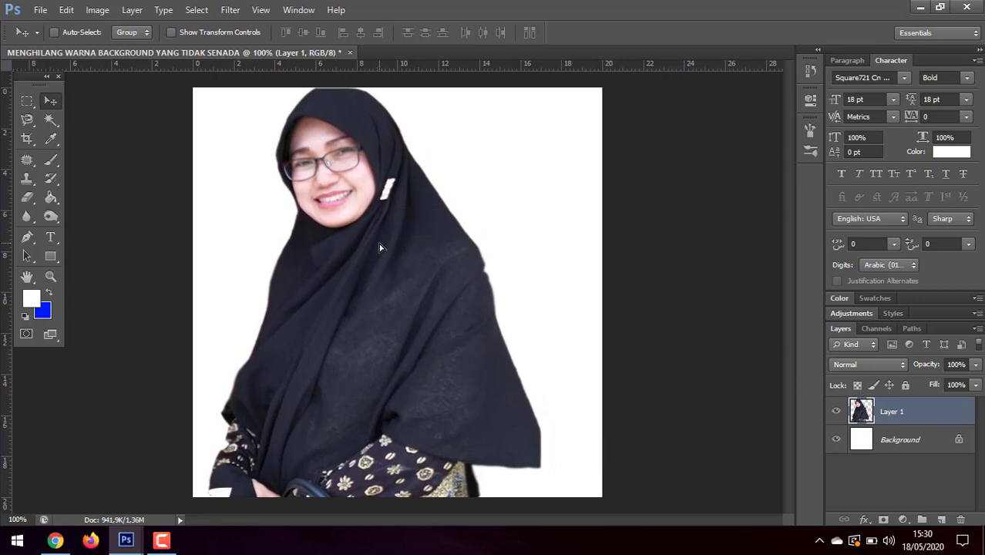
Step: Save a PNG copy of the cutout in Downloads with Smallest / Slow compression and no interlacing
click(40, 10)
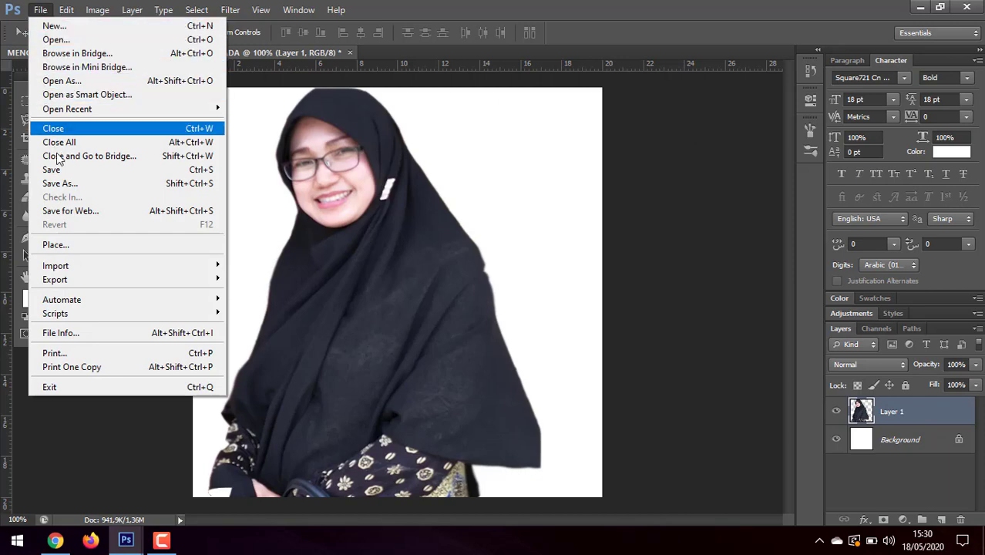
click(77, 184)
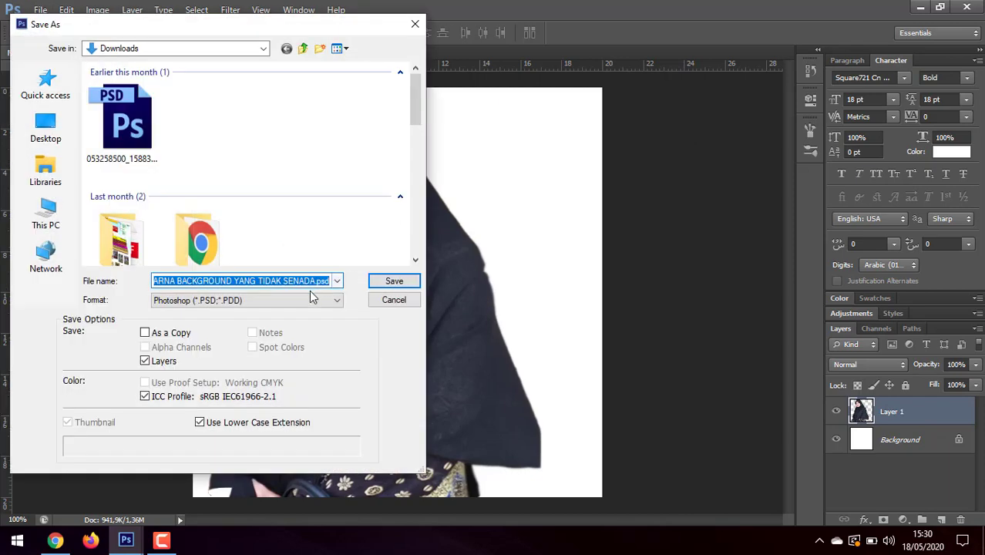
click(295, 302)
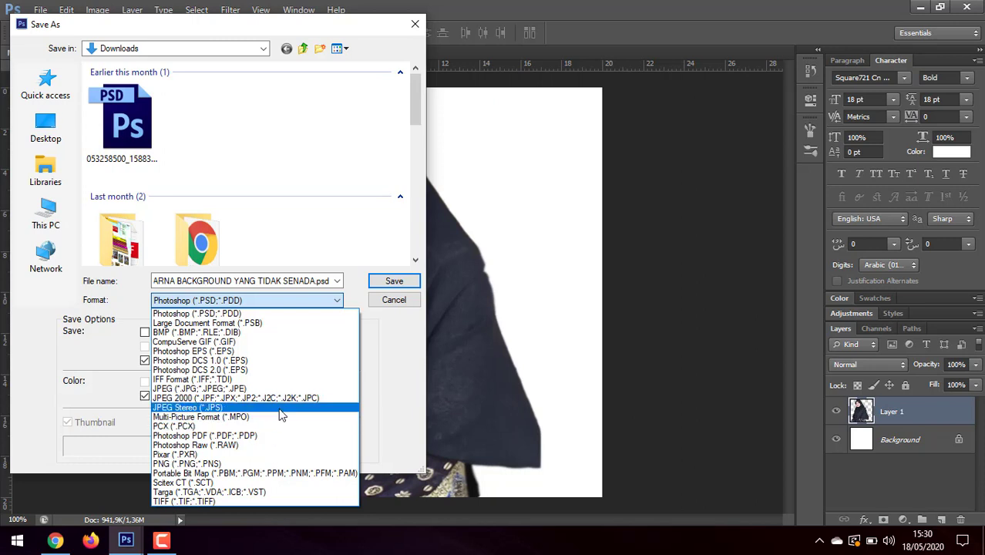
click(255, 463)
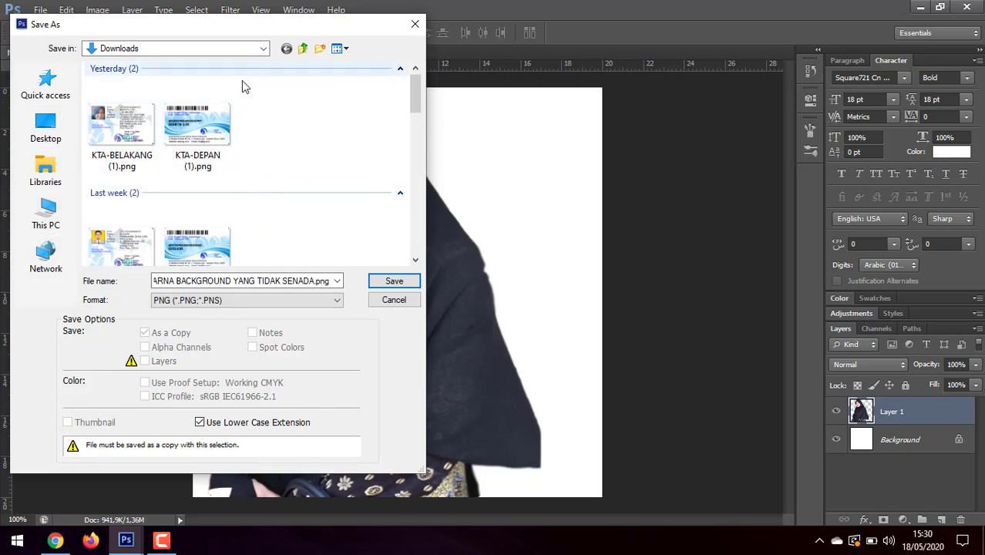
click(394, 281)
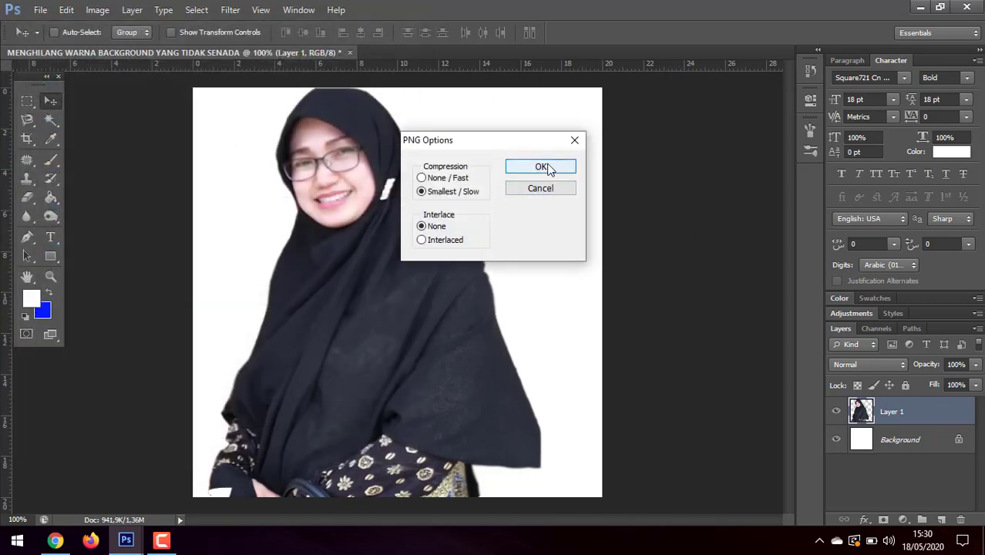
click(543, 167)
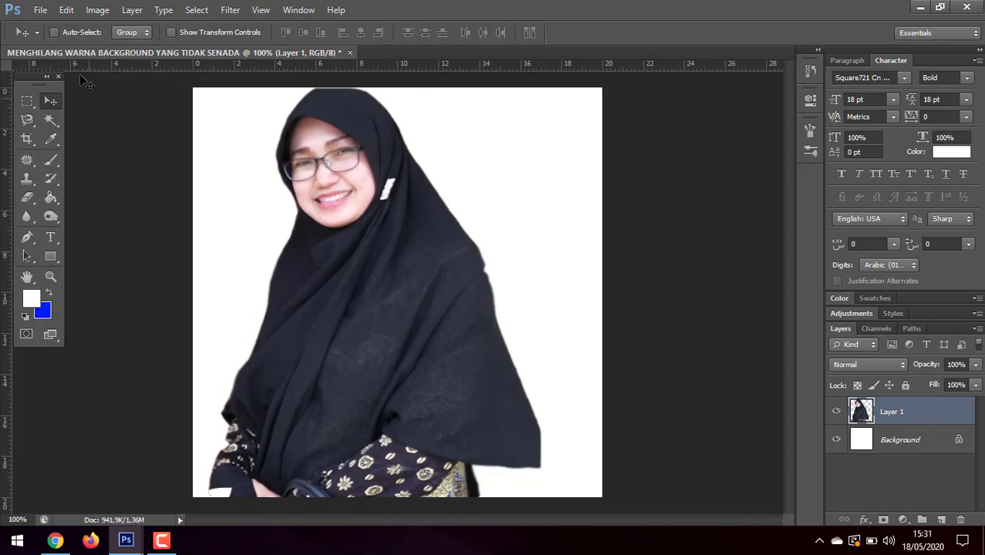
Step: Save a JPEG copy in Downloads at quality 12 (Maximum), Progressive with 3 scans
click(41, 10)
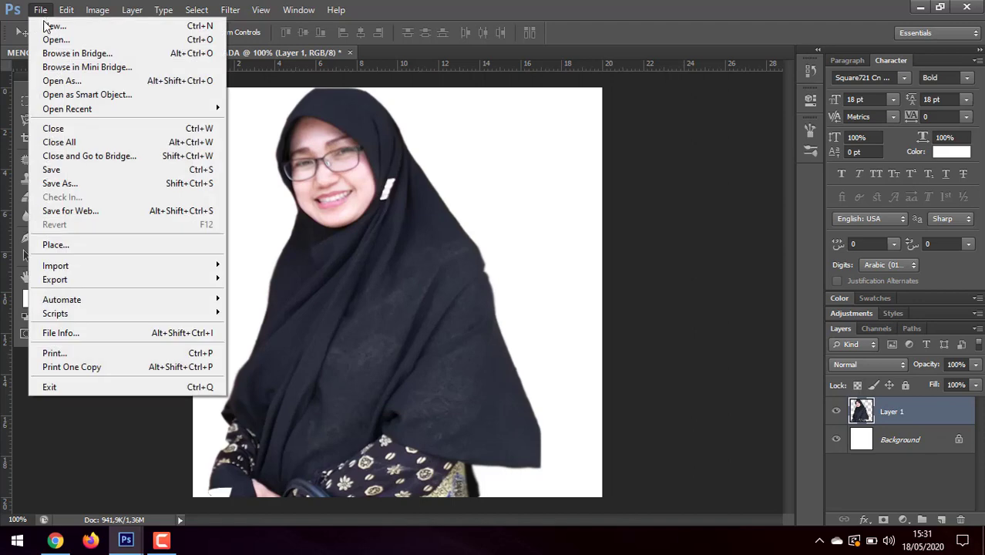
click(77, 183)
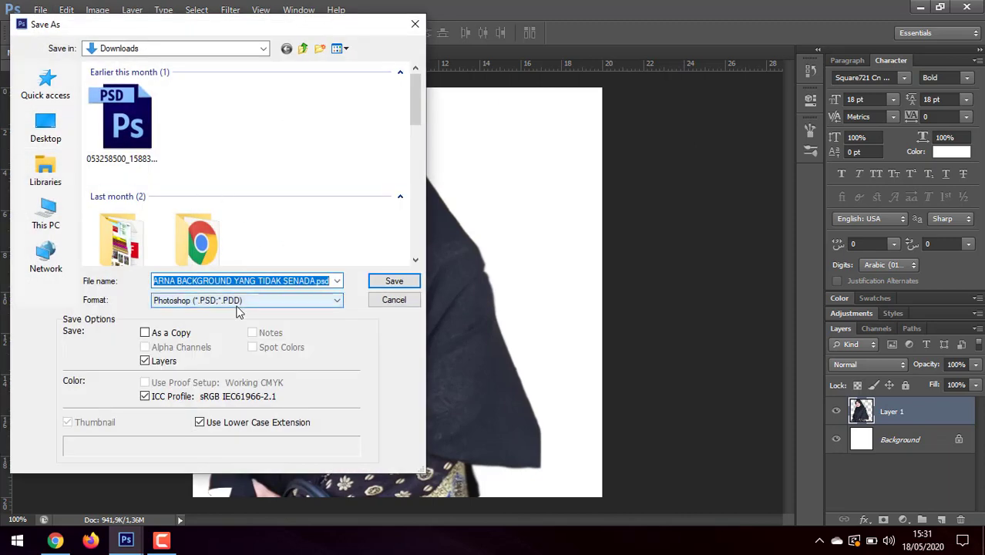
click(242, 300)
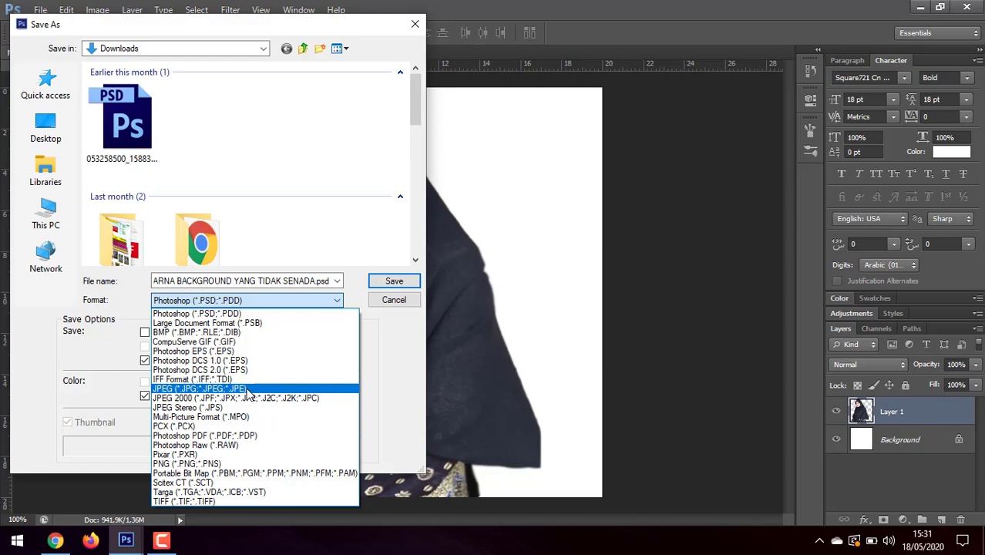
click(247, 389)
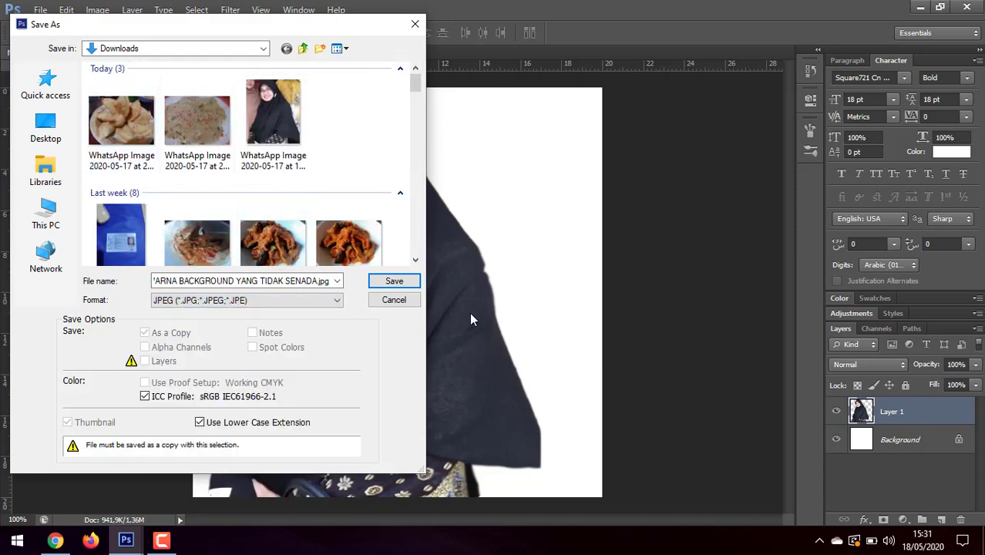
click(395, 281)
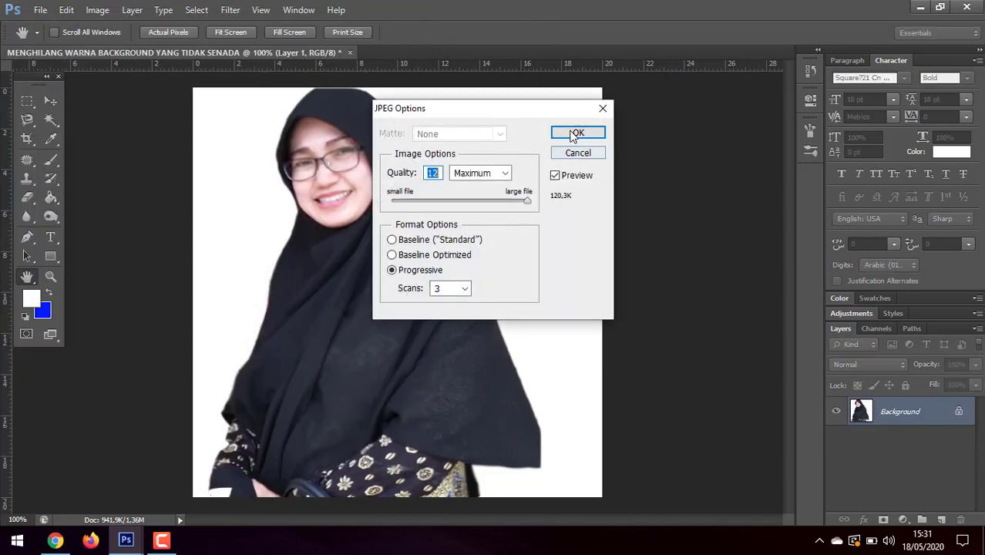
click(574, 134)
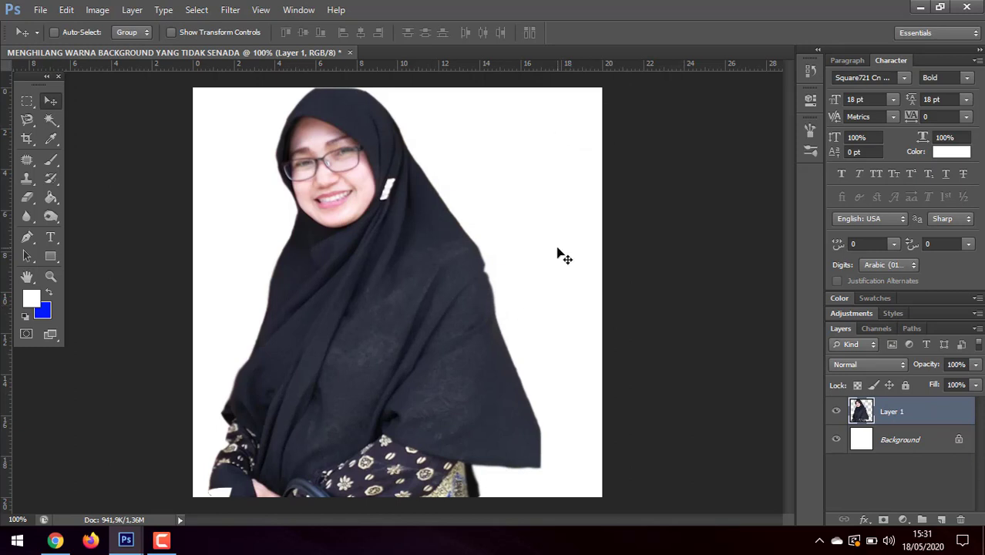
Step: Close the document, saving it in Downloads as the layered file MENGHILANG WARNA BACKGROUND YANG TIDAK SENADA.psd
click(350, 52)
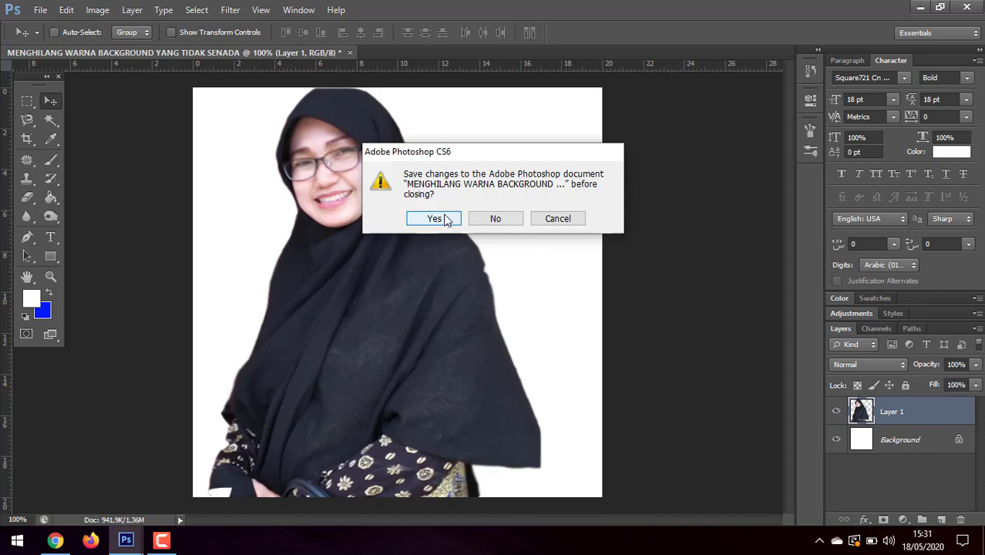
click(433, 218)
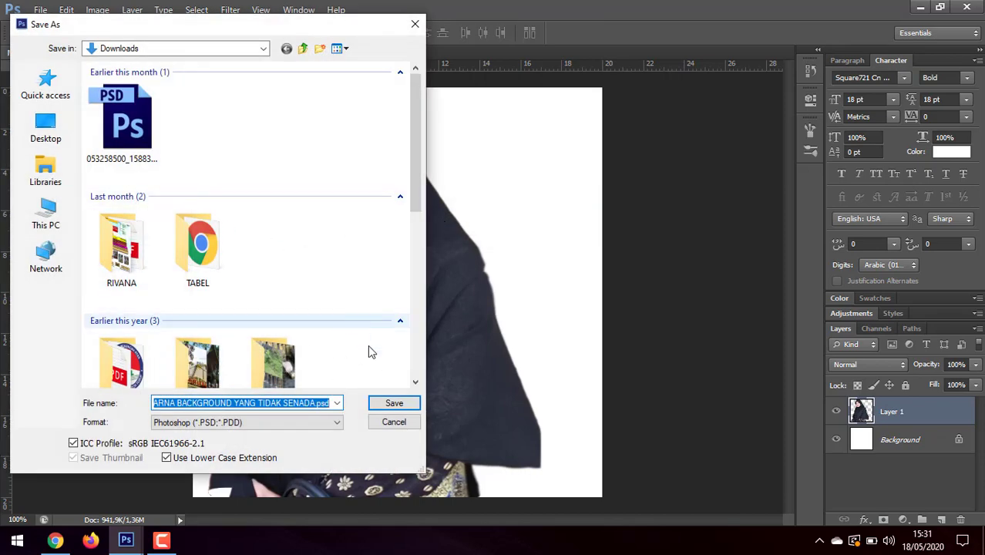
click(395, 402)
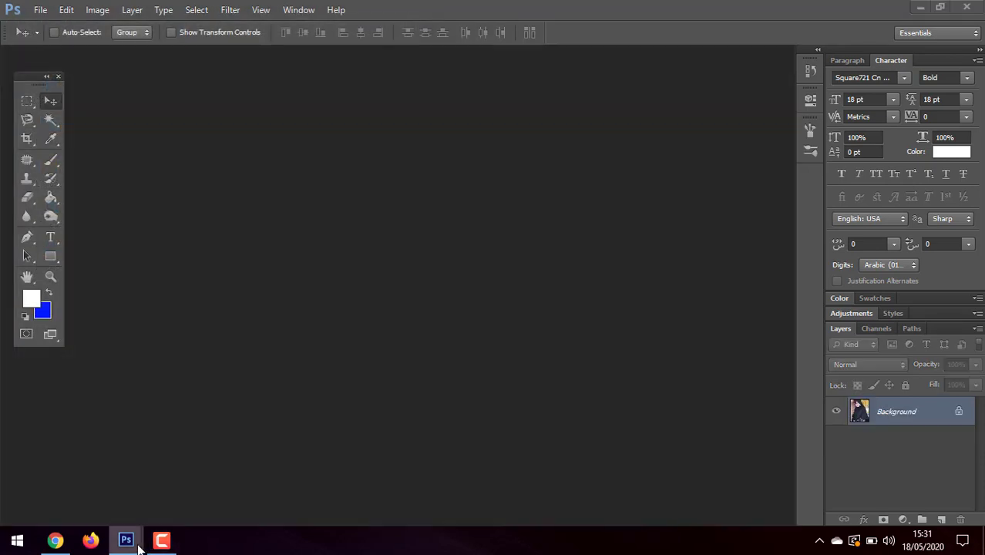
Step: Switch to File Explorer, go to the Downloads folder and show its files as large icons
right_click(17, 544)
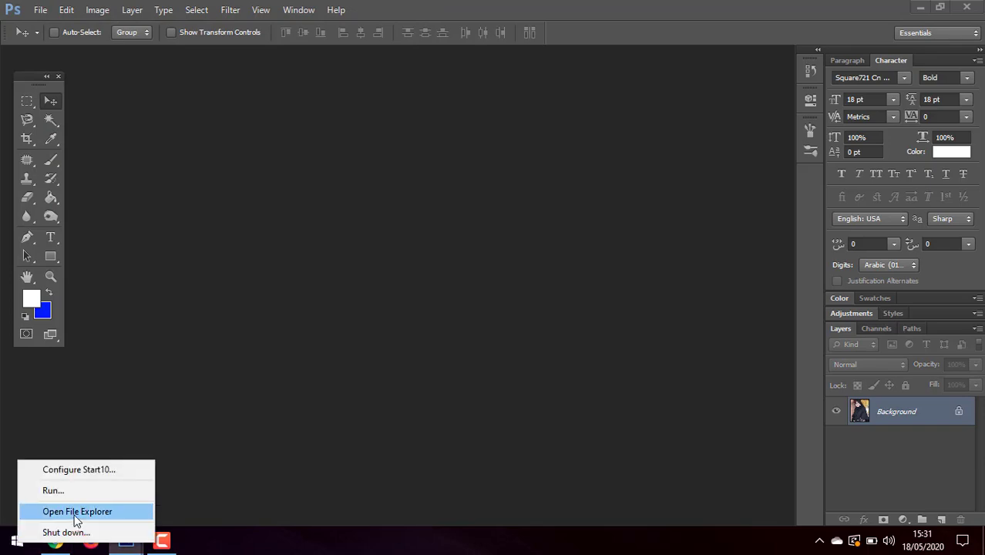
click(74, 514)
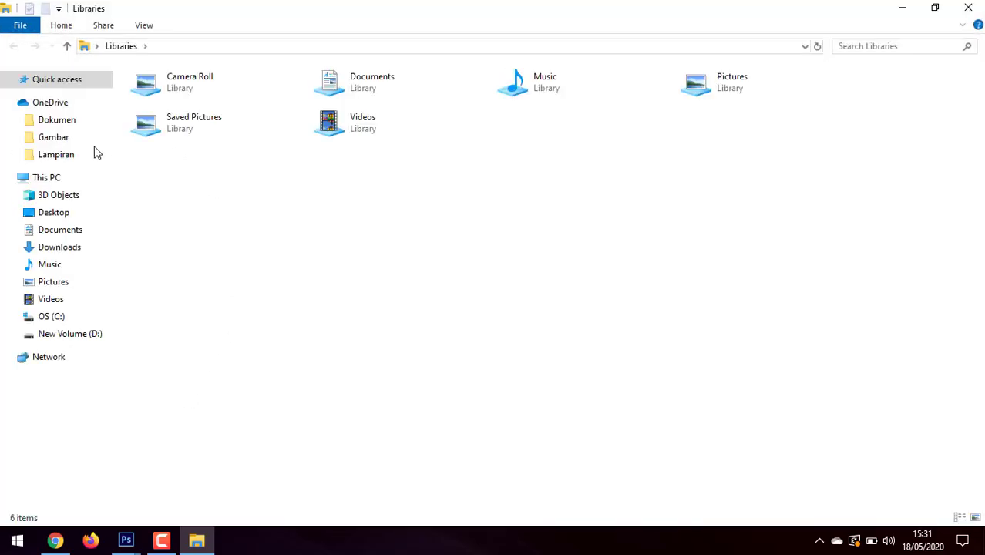
click(65, 254)
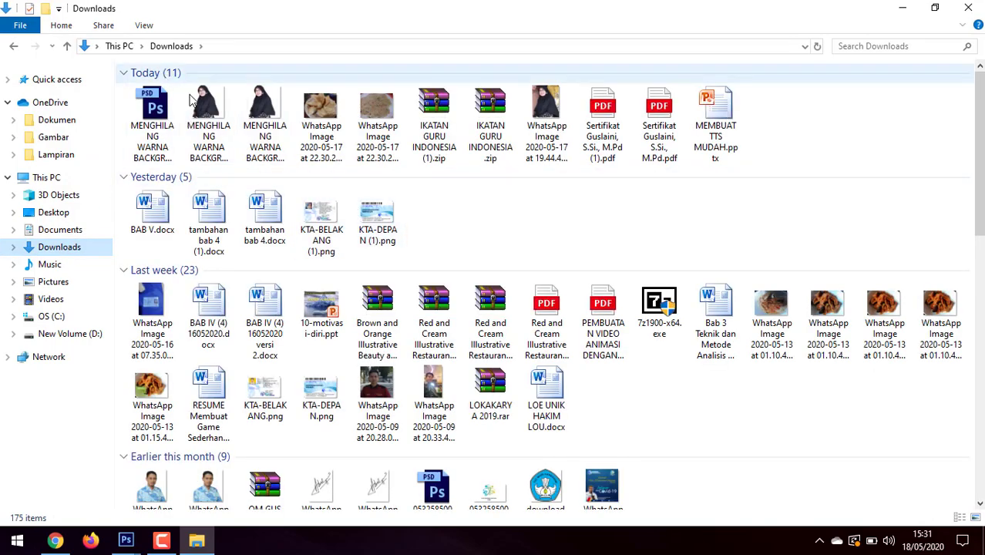
click(144, 24)
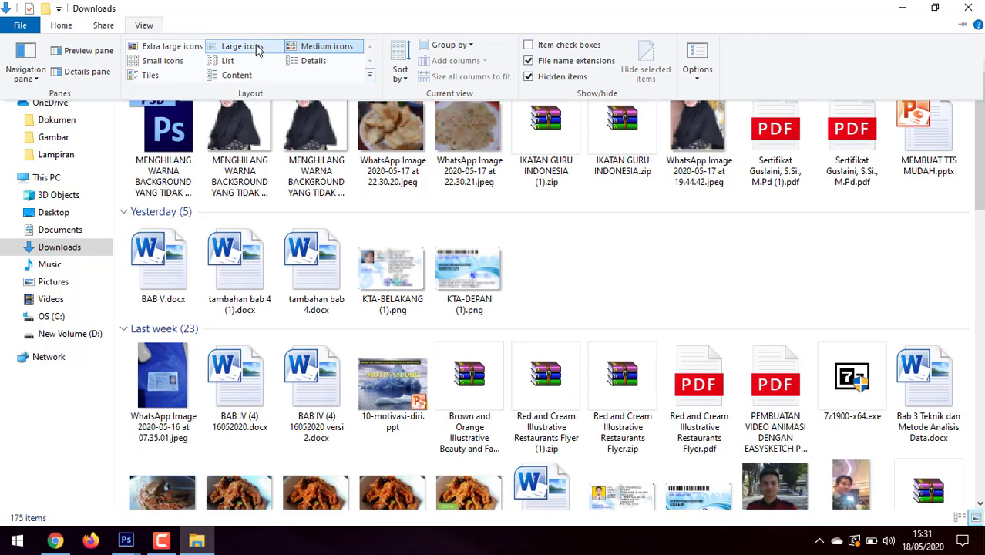
click(241, 44)
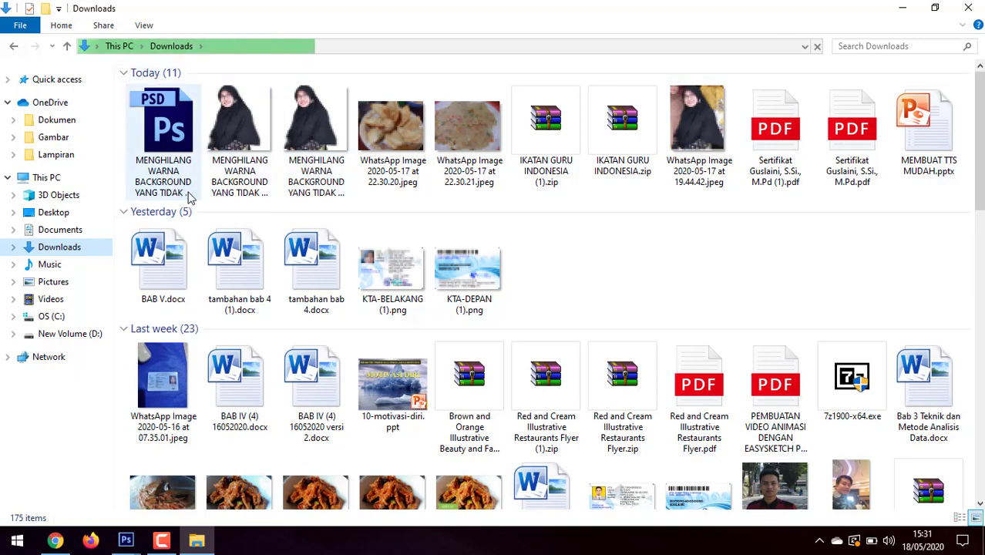
Step: Open MENGHILANG WARNA BACKGROUND YANG TIDAK SENADA.png from Downloads in Adobe Photoshop CS6 and dock its floating window as a tab
click(239, 158)
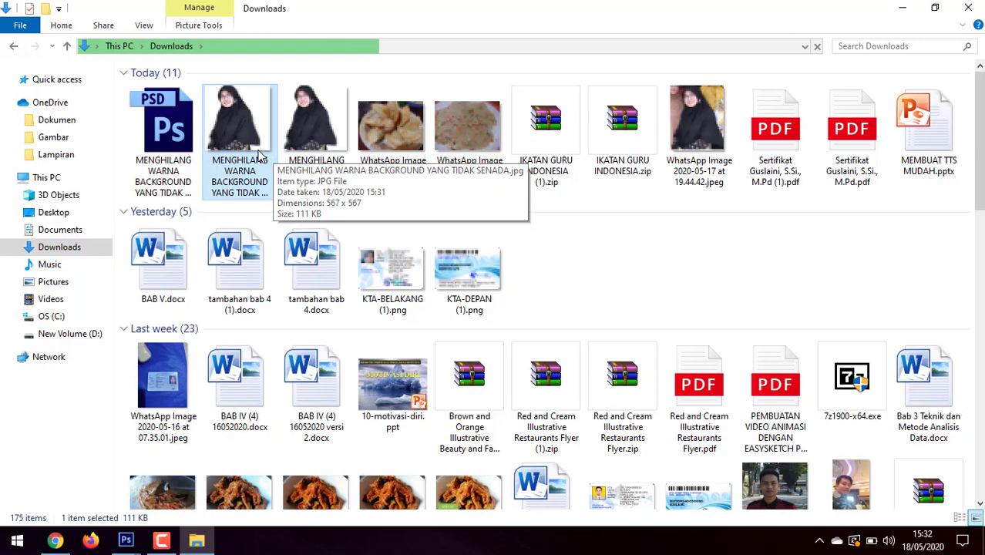
click(303, 146)
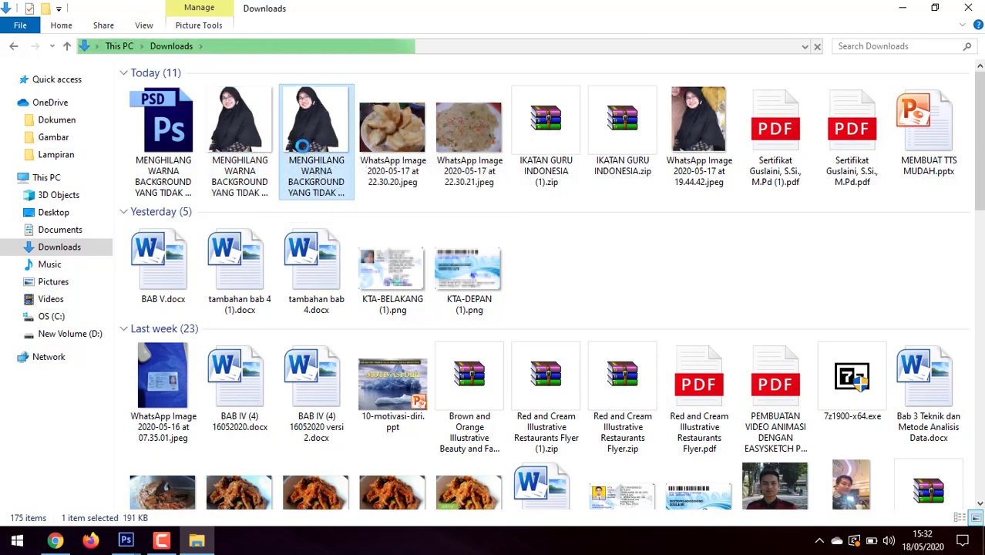
right_click(326, 166)
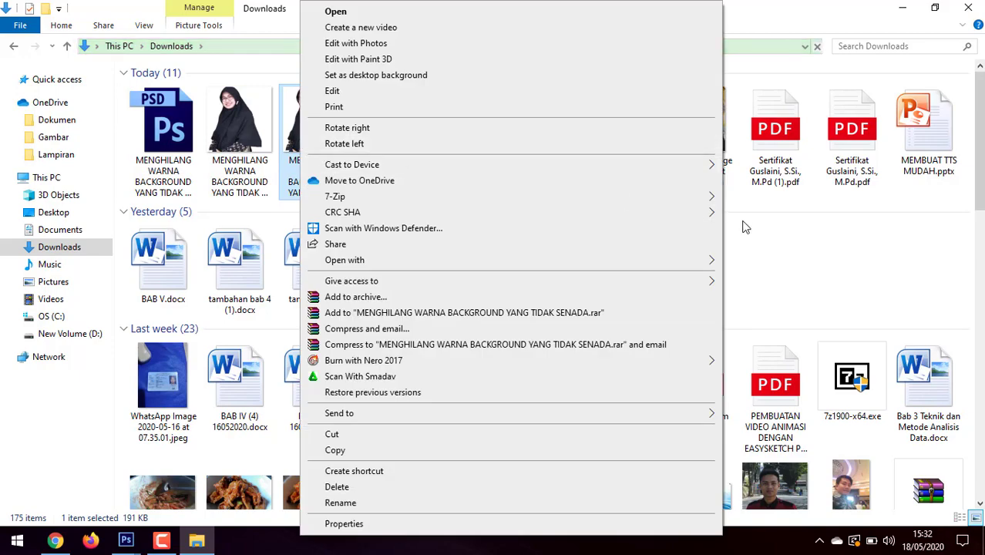
click(774, 260)
click(305, 120)
right_click(310, 118)
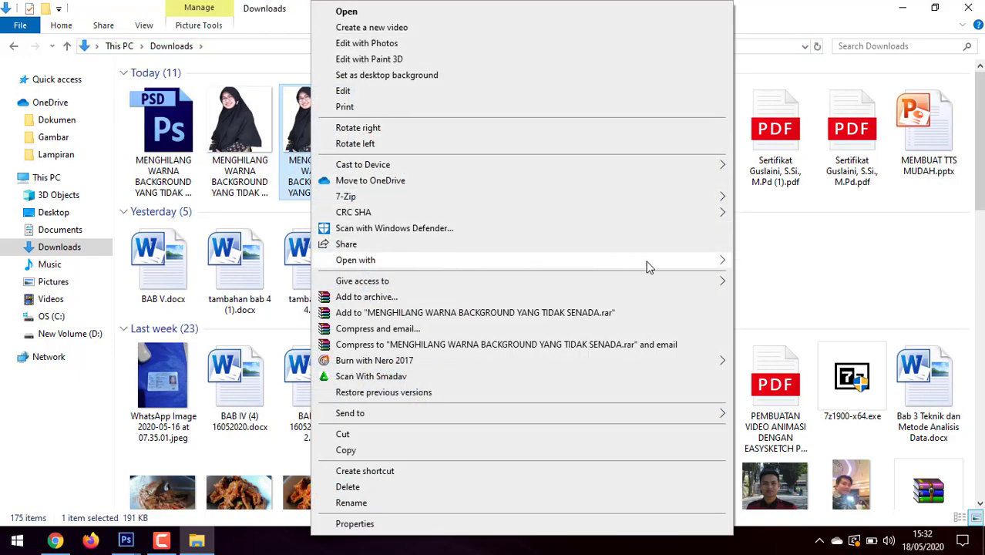
click(754, 265)
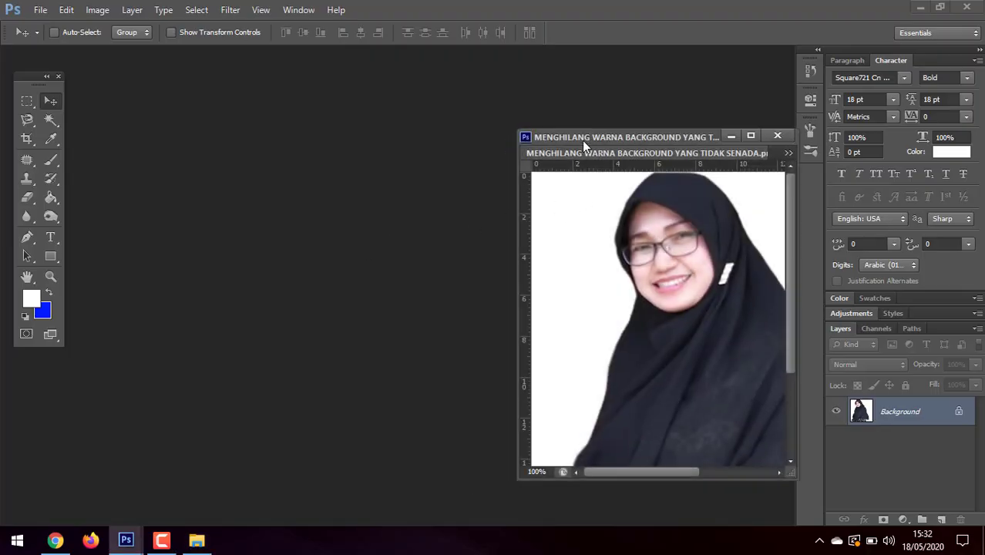
drag(583, 143, 227, 54)
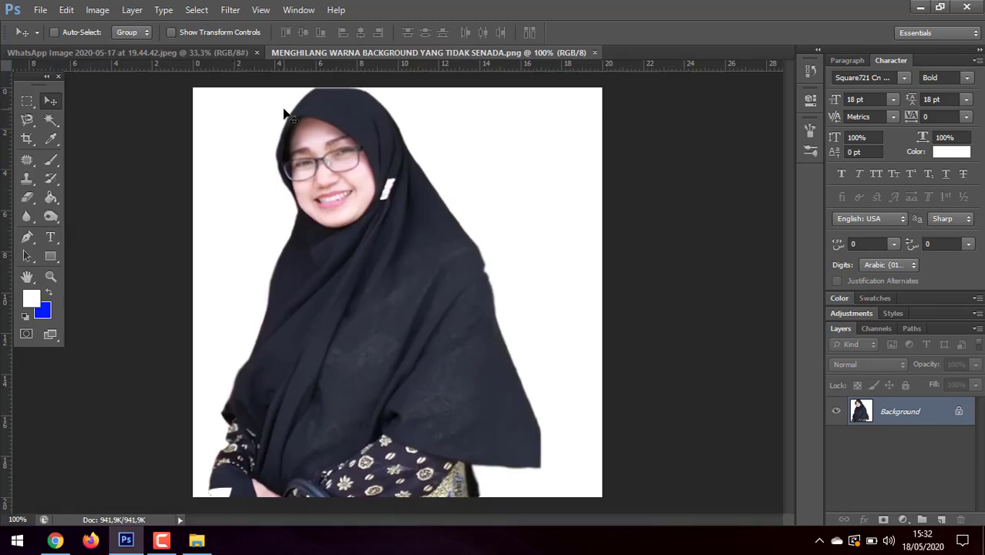
Step: Compare the original WhatsApp photo with the exported PNG and try to move the PNG's locked image
click(192, 51)
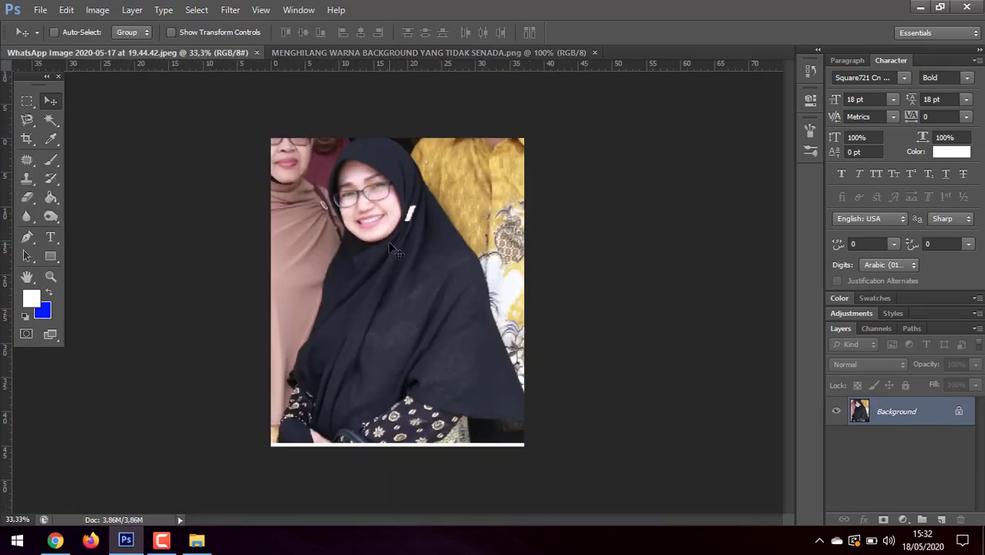
click(309, 54)
drag(342, 300, 346, 297)
click(488, 211)
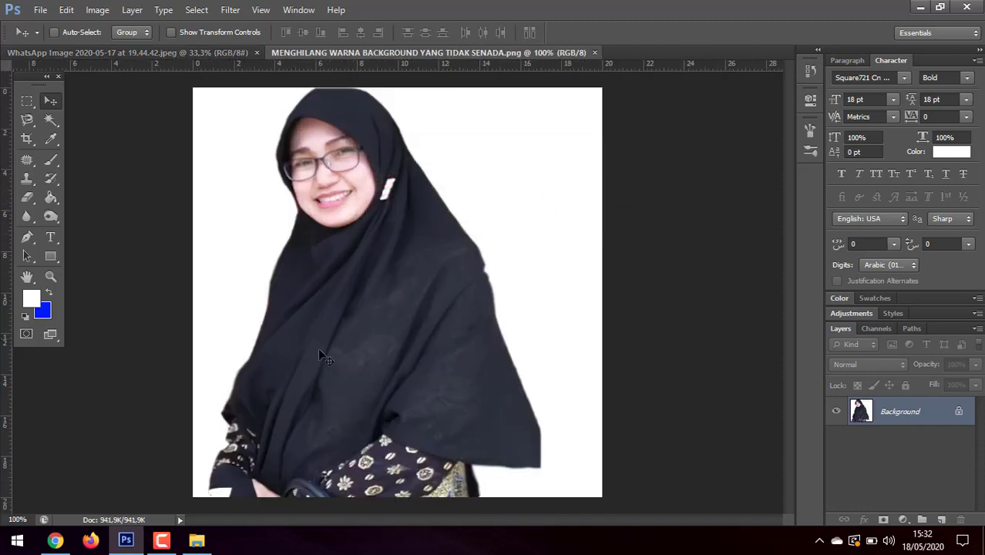
Step: Open the exported JPG from Downloads in Adobe Photoshop CS6 to check it, and close it again
click(195, 541)
click(237, 154)
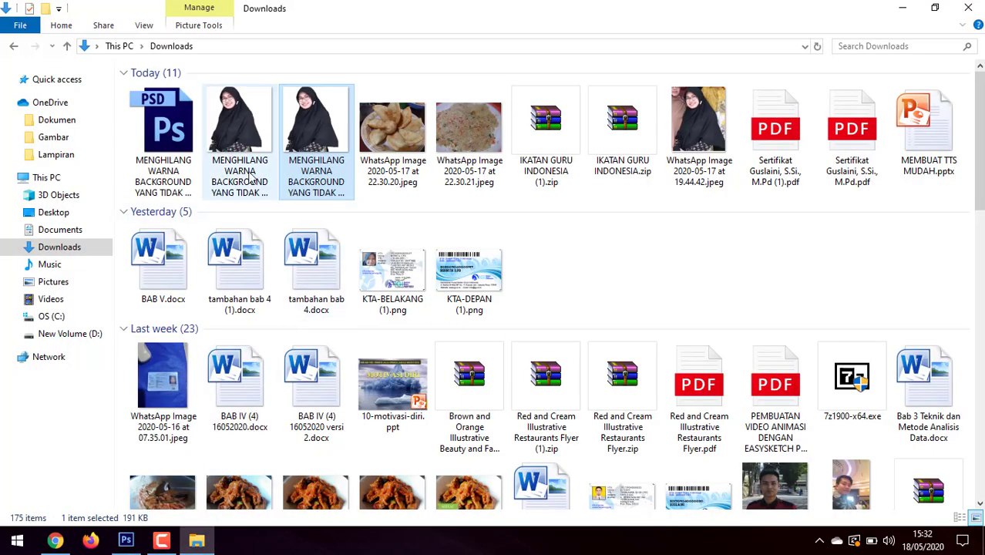
right_click(237, 165)
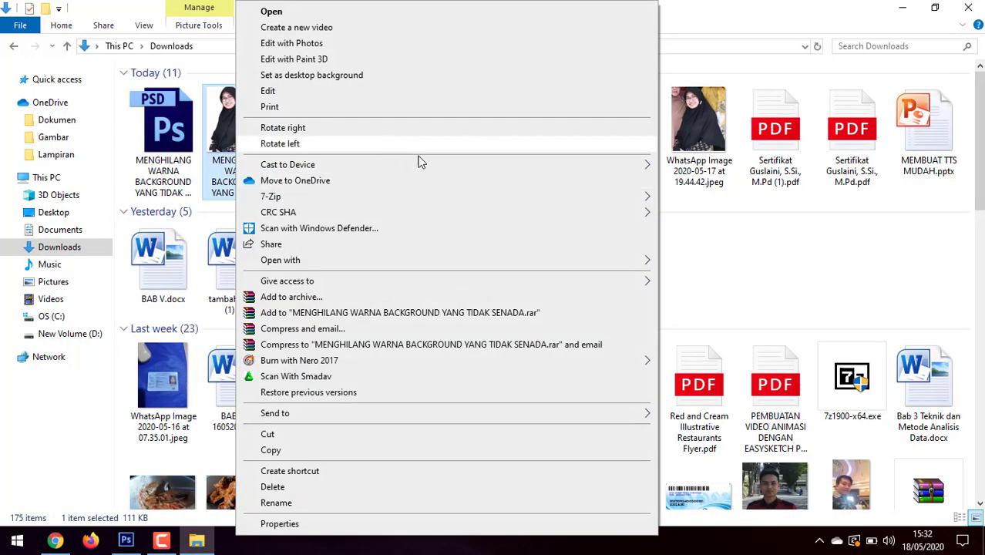
mouse_move(646, 262)
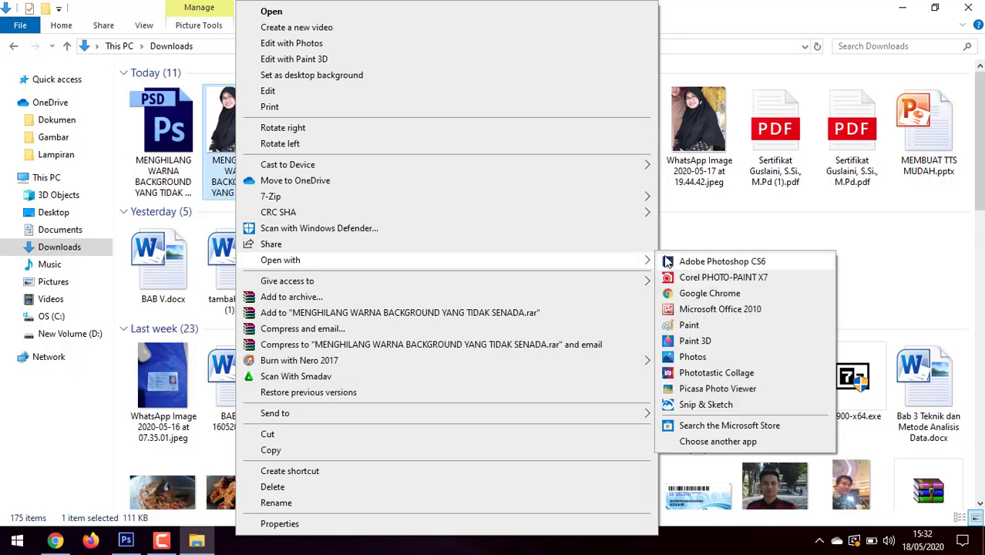
click(681, 262)
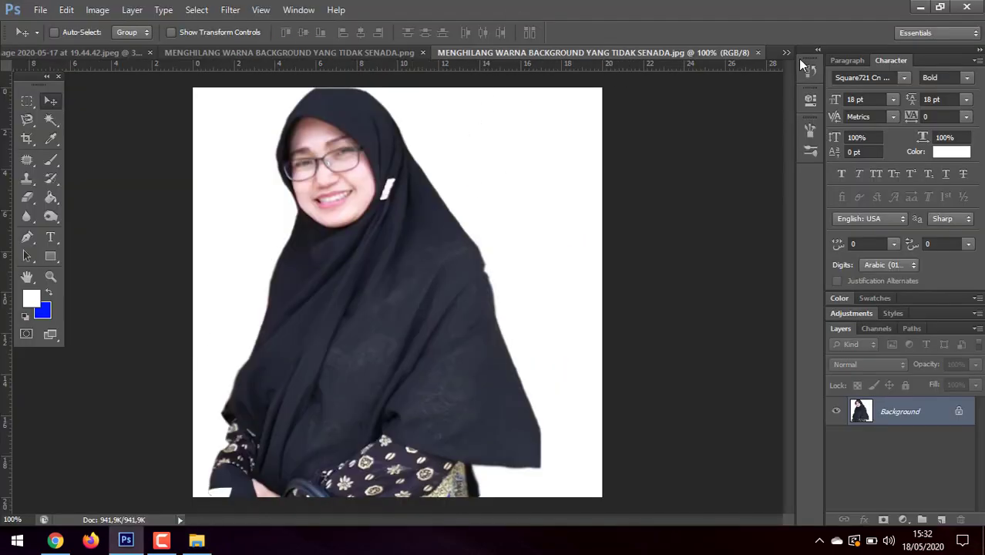
click(758, 54)
Step: Open the saved PSD from Downloads in Adobe Photoshop CS6 and move the woman on Layer 1 slightly to the left
click(197, 541)
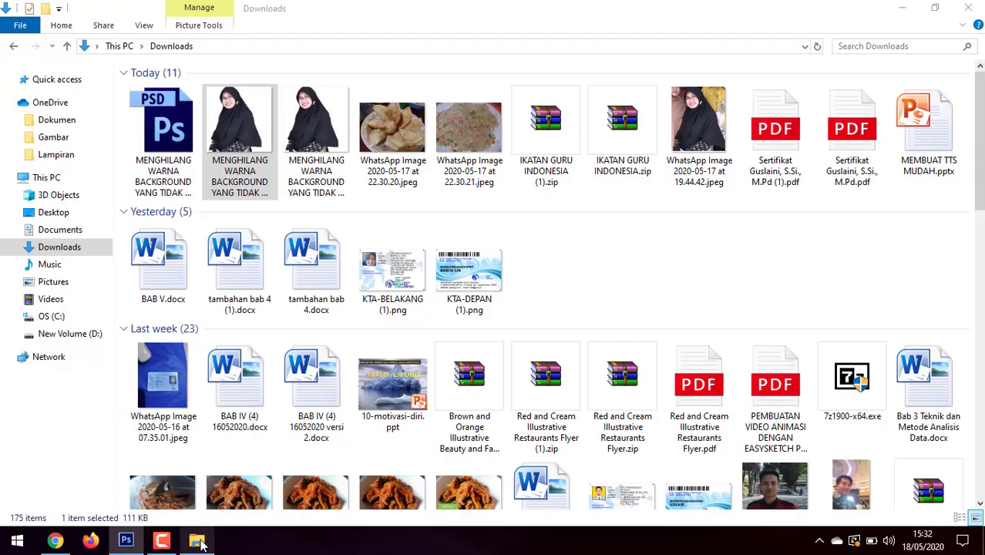
click(162, 151)
right_click(162, 152)
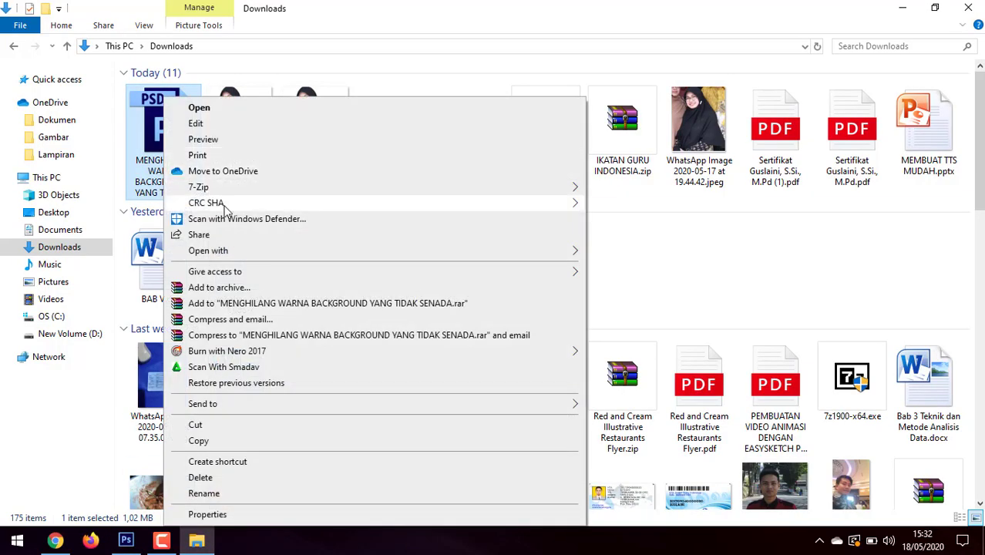
mouse_move(389, 261)
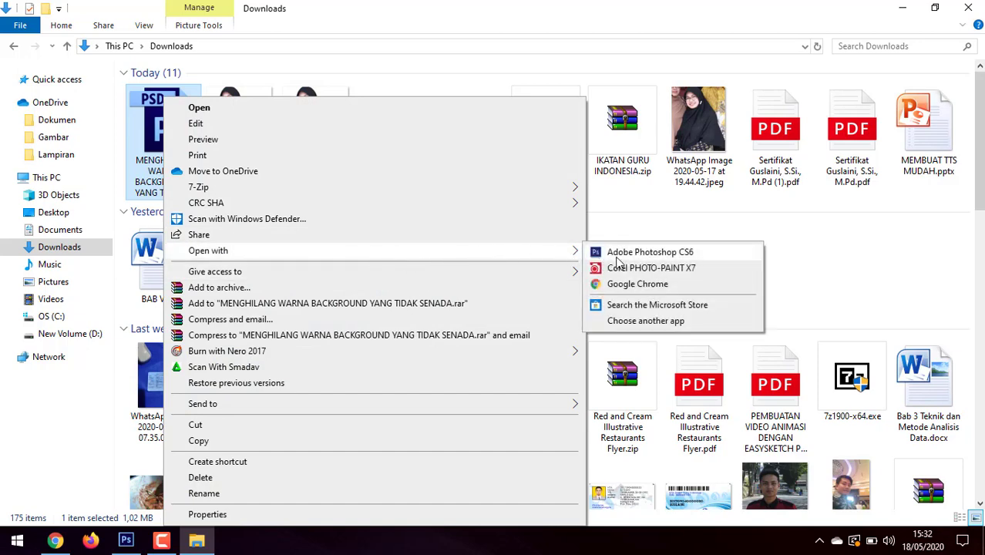
click(617, 254)
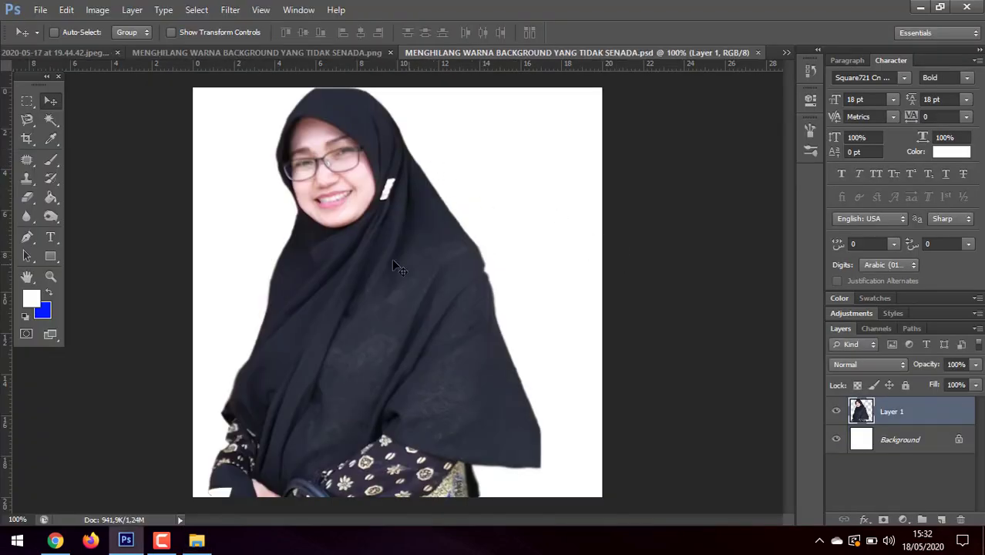
drag(393, 264, 357, 255)
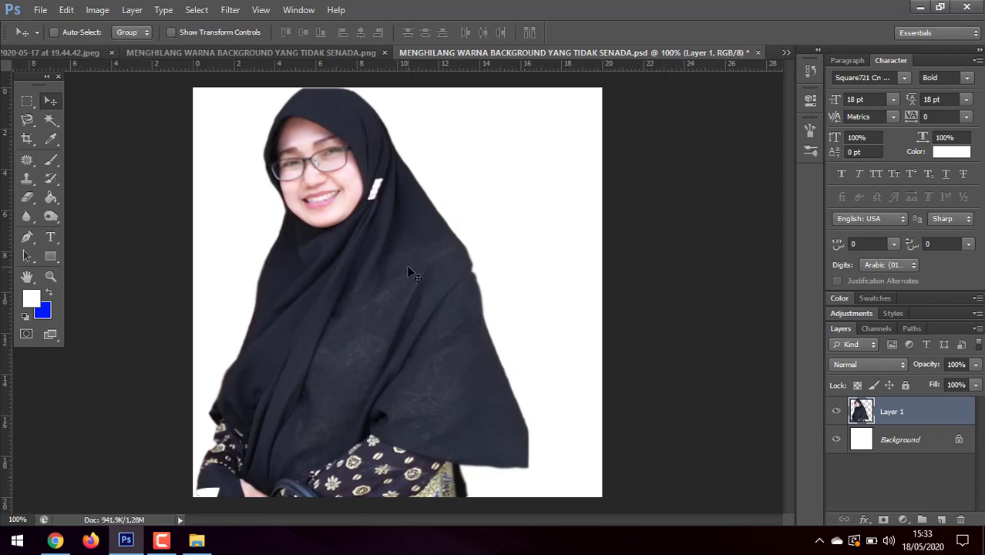
click(161, 540)
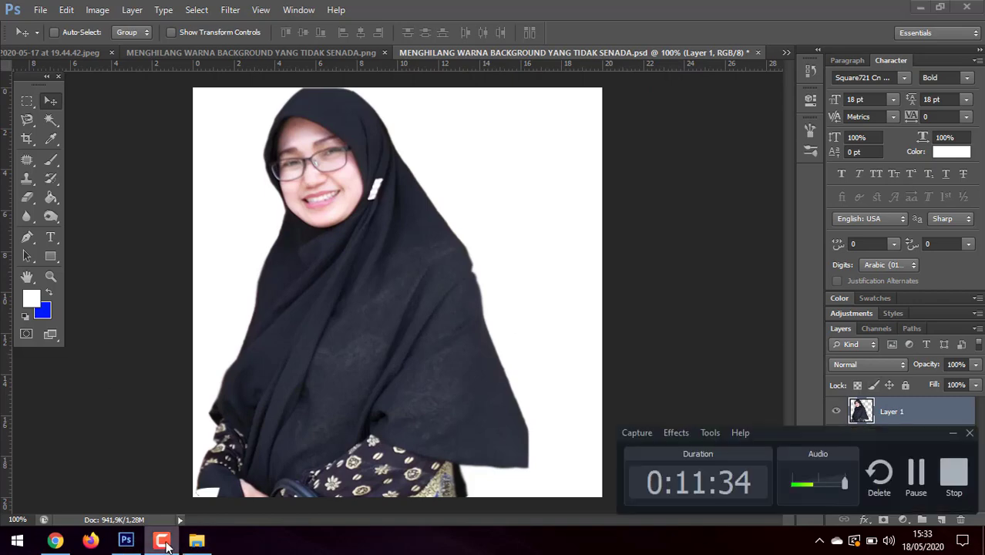